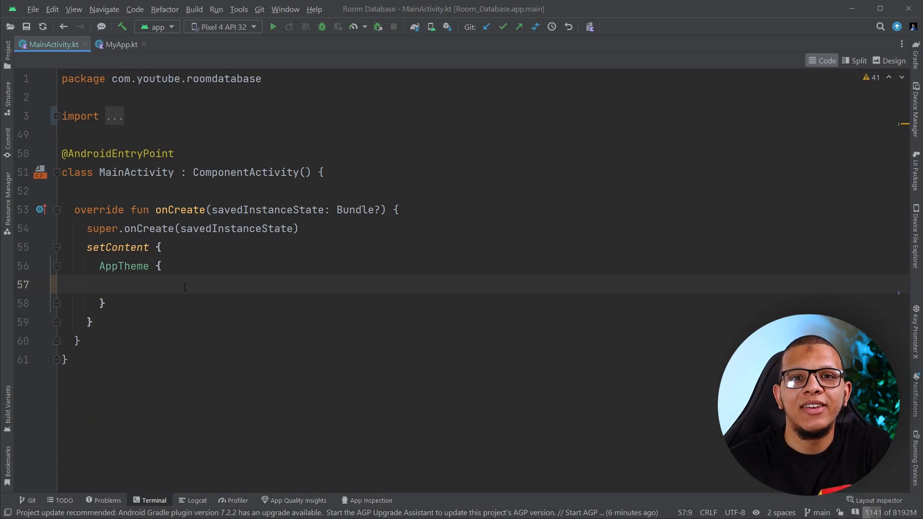
scroll(184, 288, "up", 1, "ctrl")
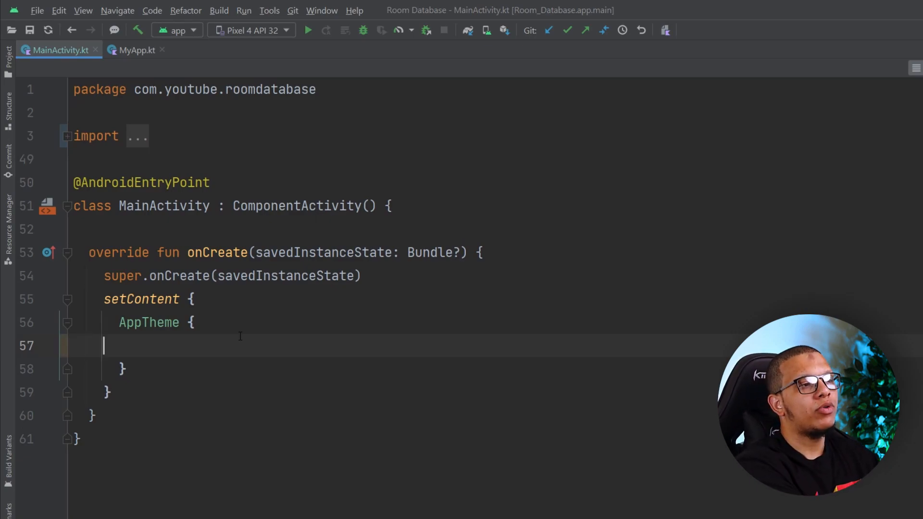
type("val ")
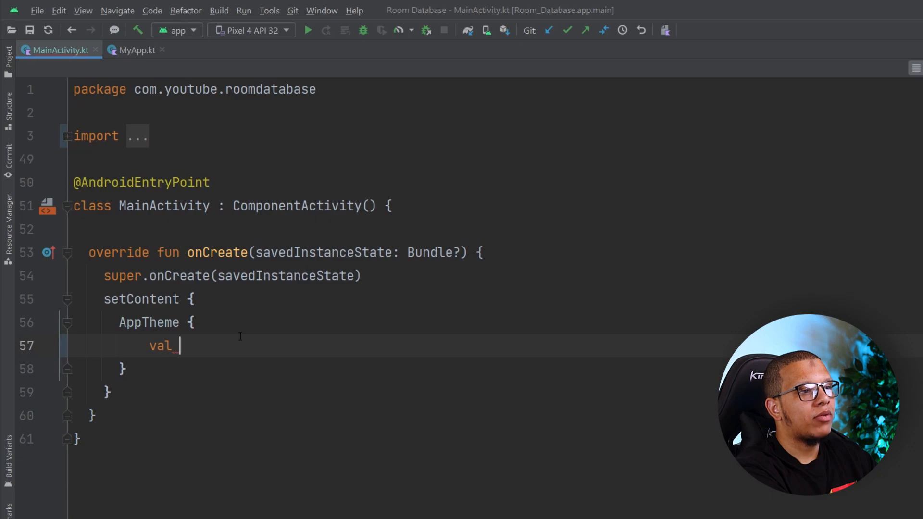
type("number")
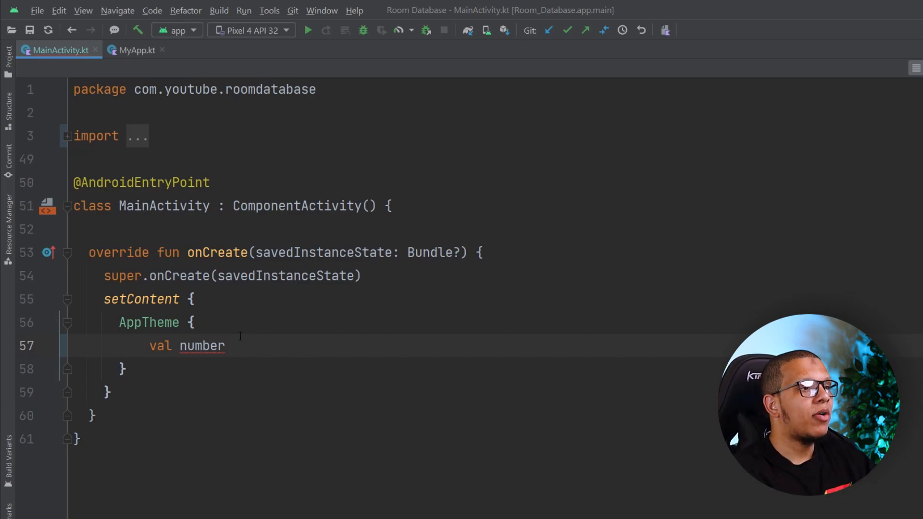
type(" = ")
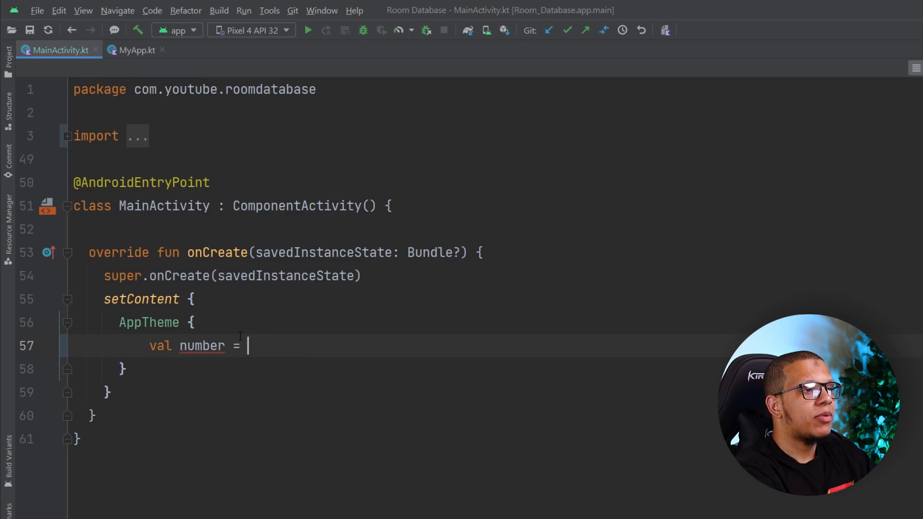
type("produ")
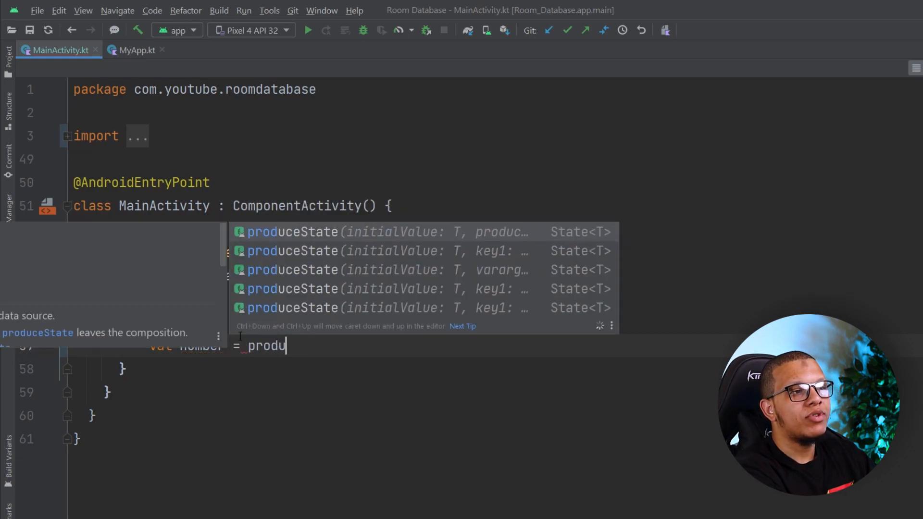
Declare val number = produceState(initialValue = 5) with an empty trailing lambda block inside AppTheme
key("Return")
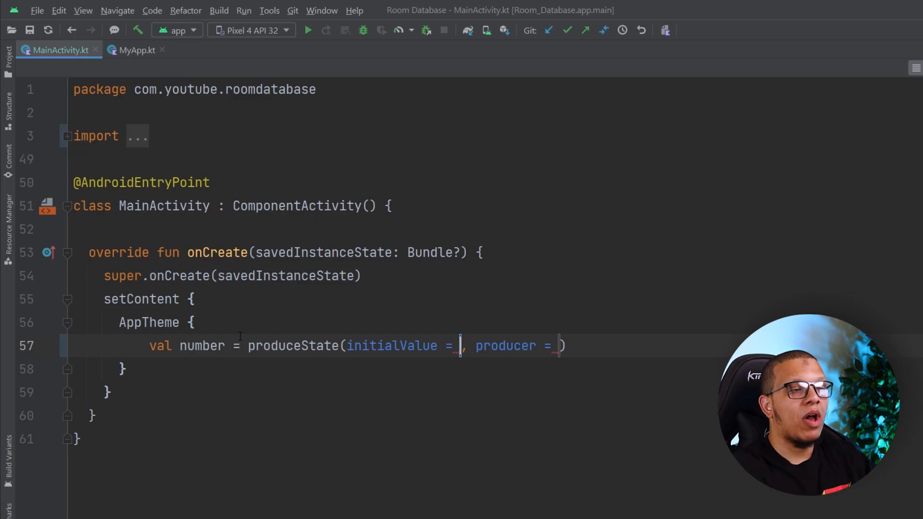
type("5")
key("Tab")
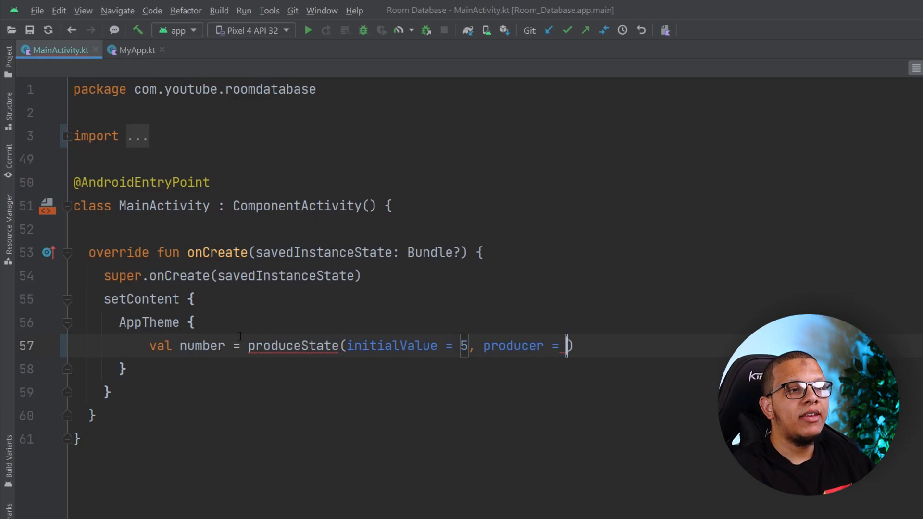
key("ctrl+shift+Left")
key("ctrl+shift+Left")
key("ctrl+shift+Left")
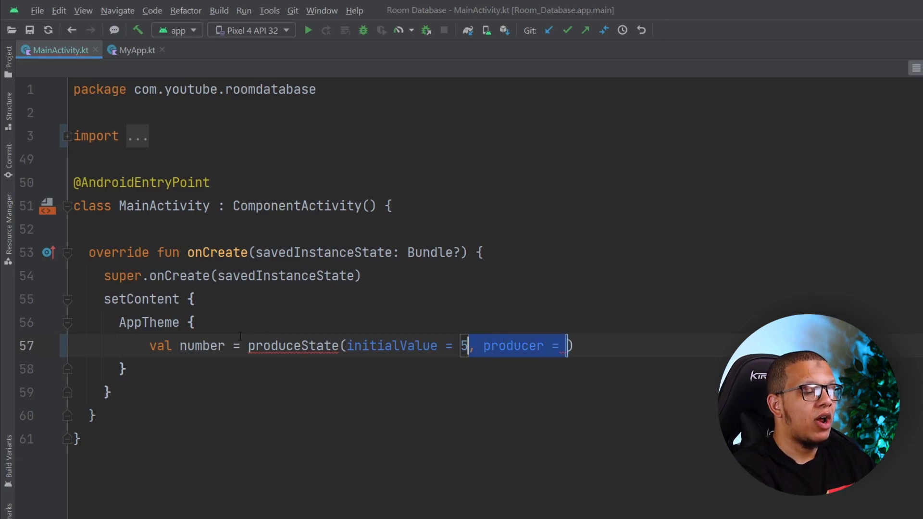
key("BackSpace")
key("End")
type("{")
key("Return")
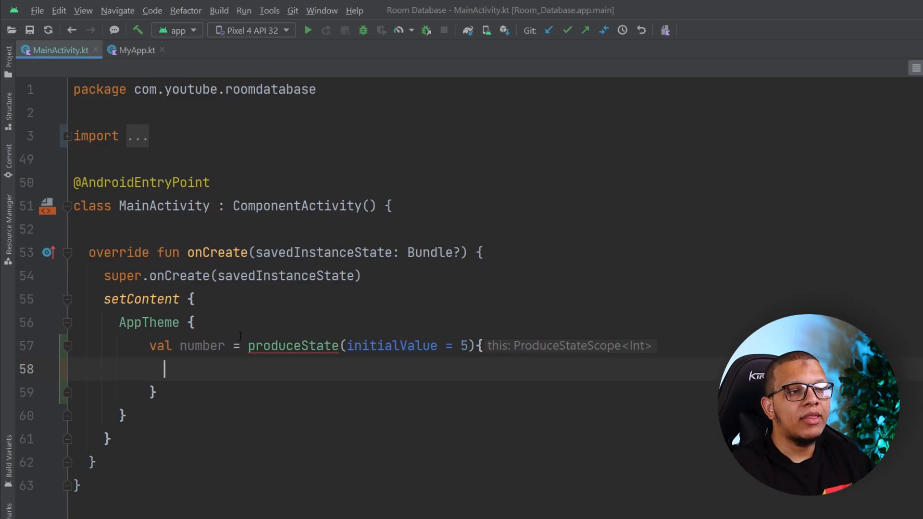
left_click(568, 344)
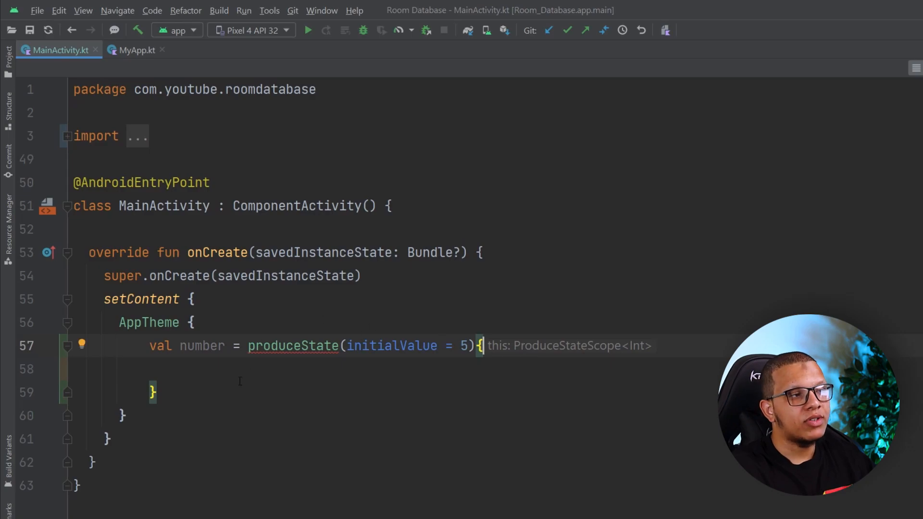
left_click_drag(238, 415, 82, 326)
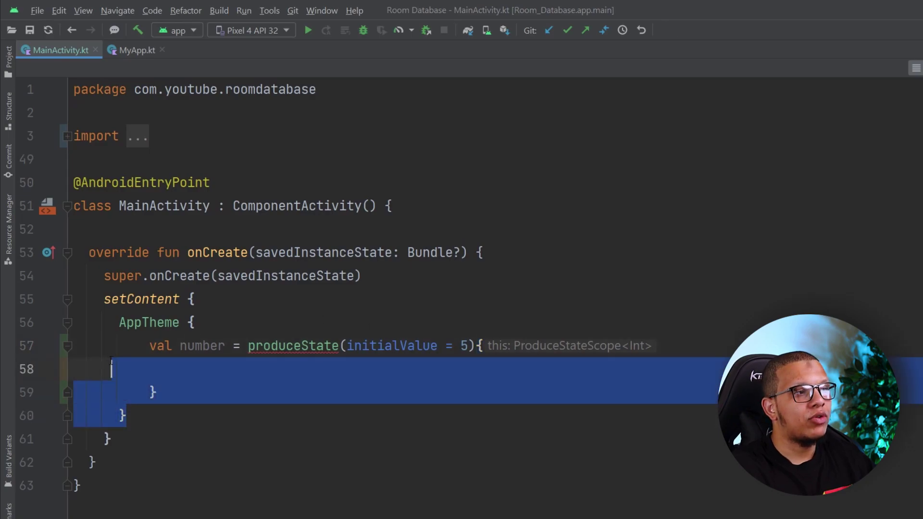
left_click(246, 377)
left_click_drag(239, 380, 165, 347)
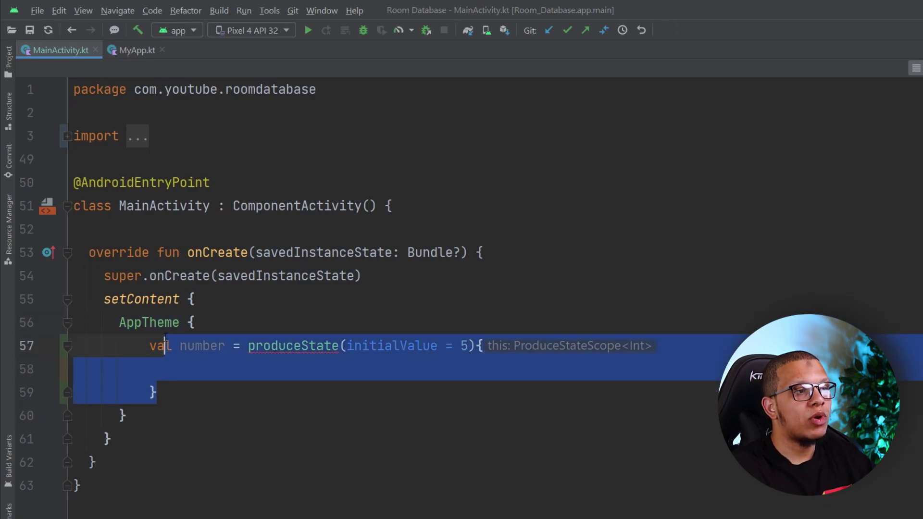
left_click(277, 354)
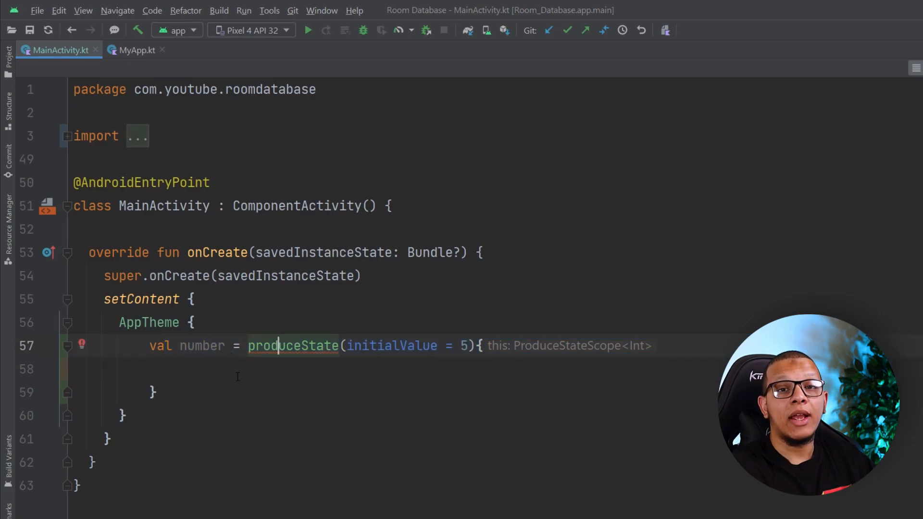
left_click(317, 373)
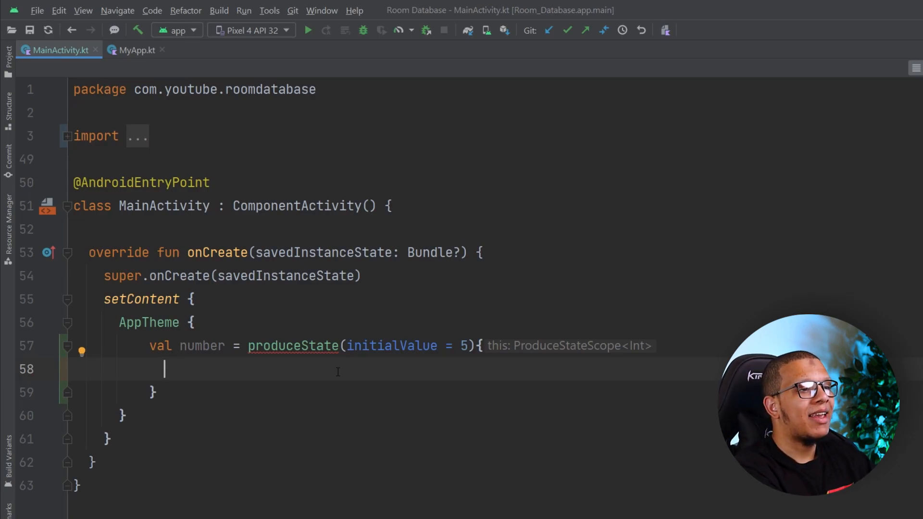
type("del")
Have the producer delay(2000) and then set value = Random.nextInt()
key("Return")
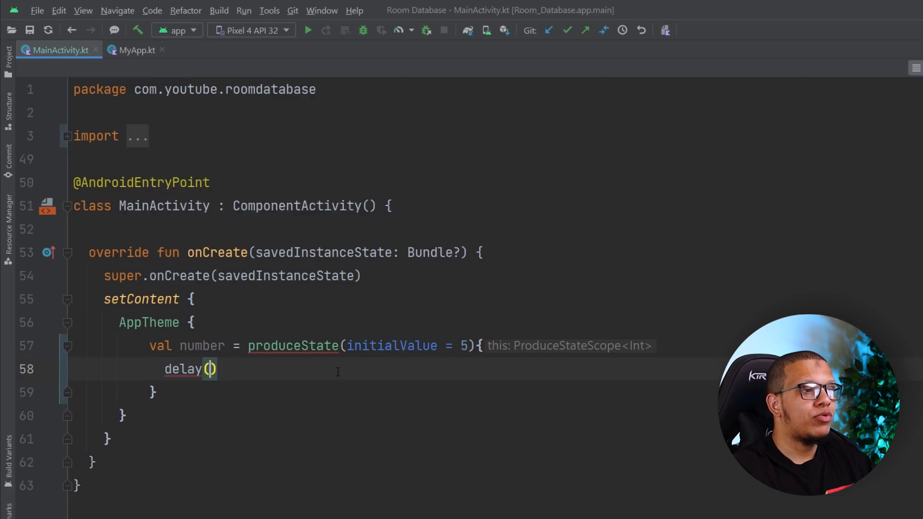
type("2000")
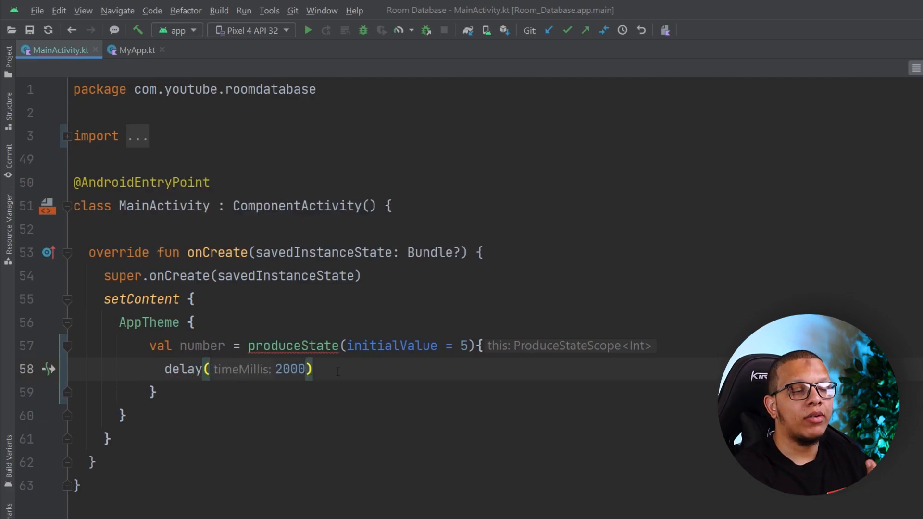
key("Return")
type("v")
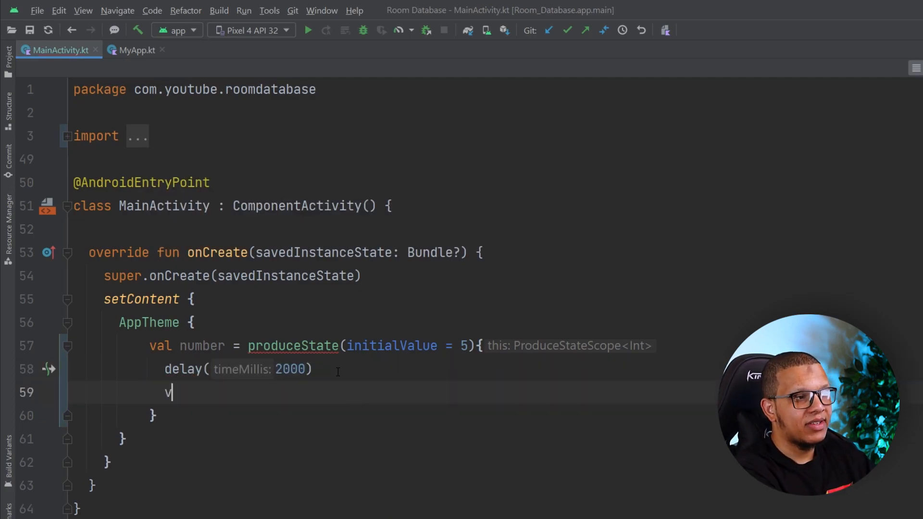
type("a")
key("Return")
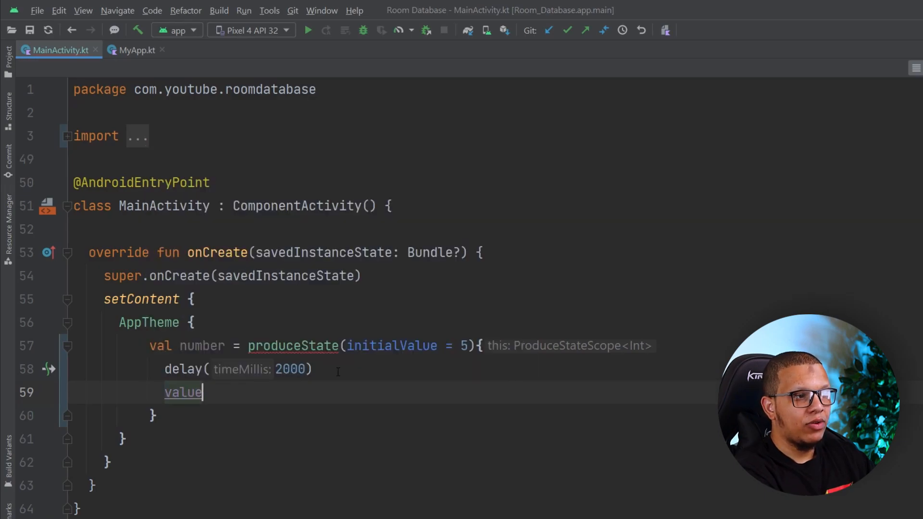
type(" = ")
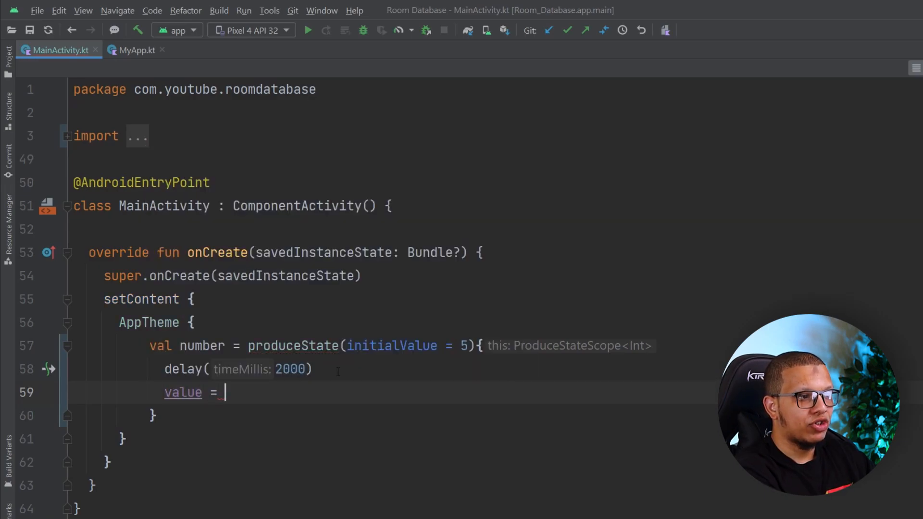
type("Random")
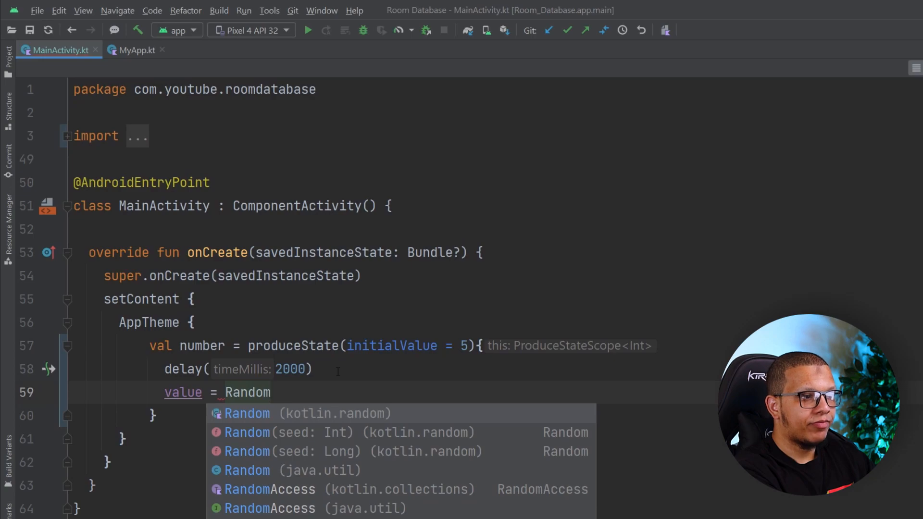
type(".ne")
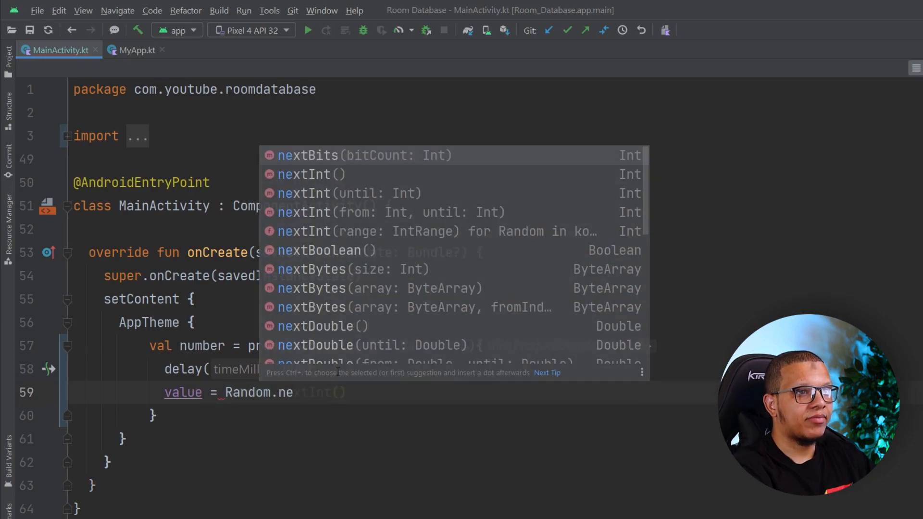
key("Tab")
Paste a centered Box with a "Current Number is" Text after the producer block's closing brace
double_click(218, 340)
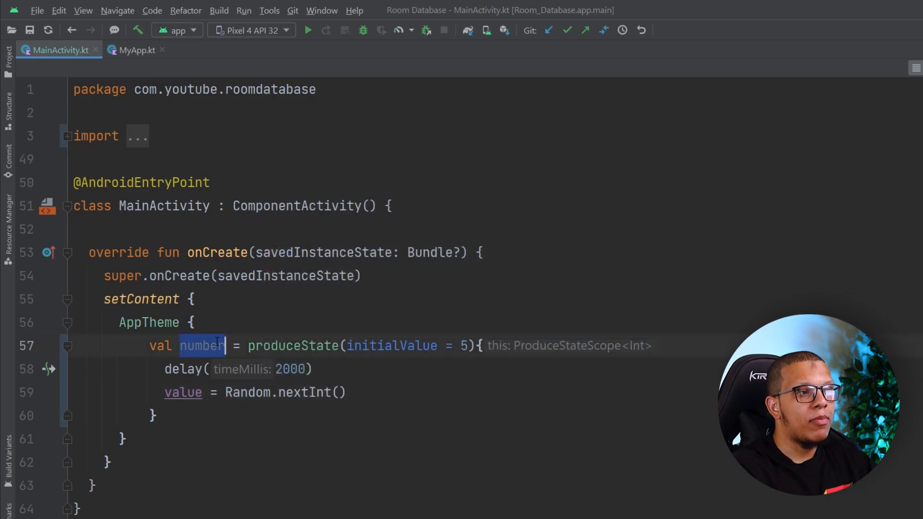
double_click(306, 370)
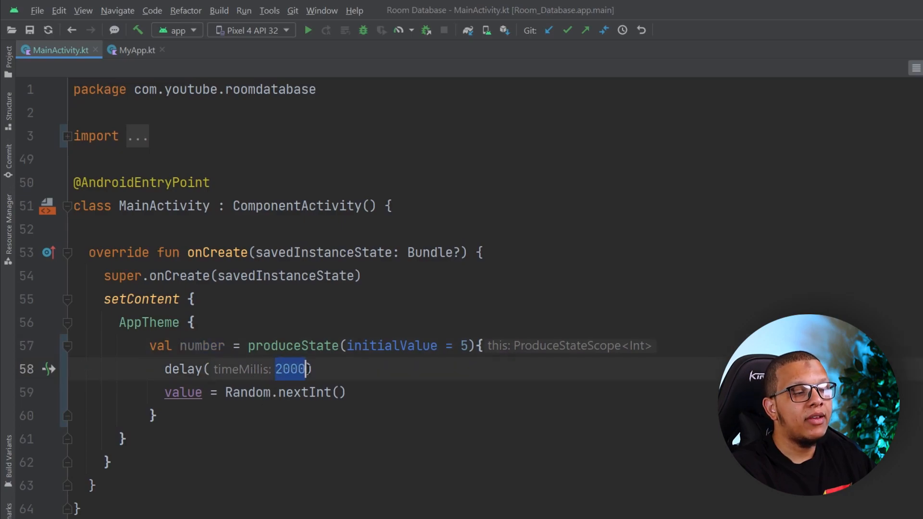
left_click(218, 410)
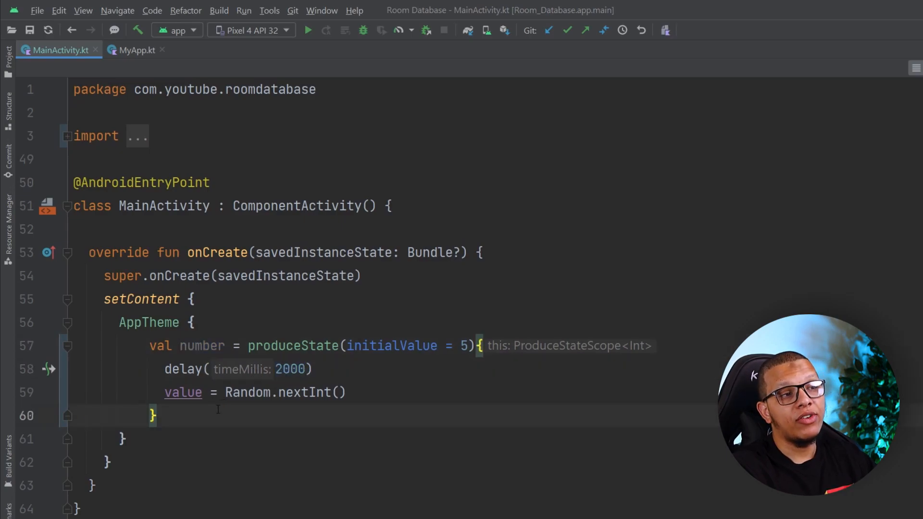
type("Box(modifier = Modifier.fillMaxSize(), contentAlignment = Alignment.Center){  Text(text = \"Current Number is $\", fontSize = 36.sp) }")
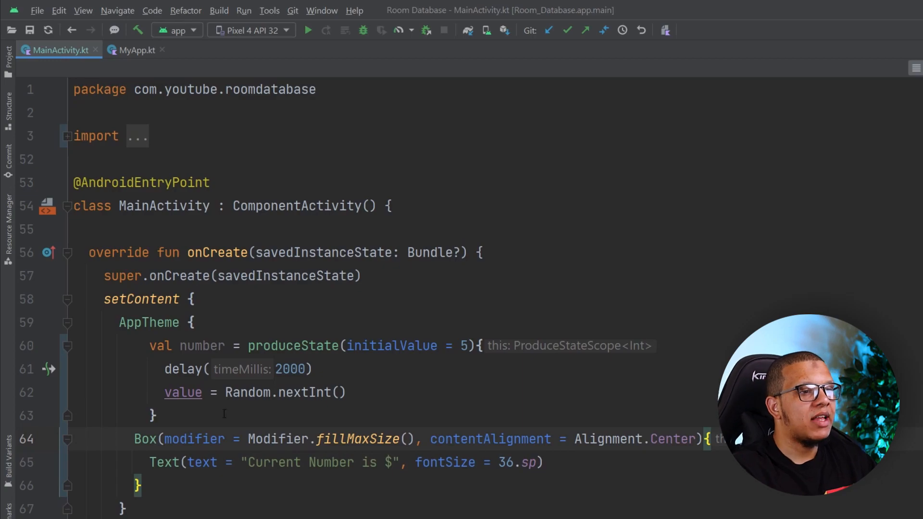
scroll(315, 399, "down", 3)
Make the Text string read "Current Number is ${number.value}"
left_click(279, 323)
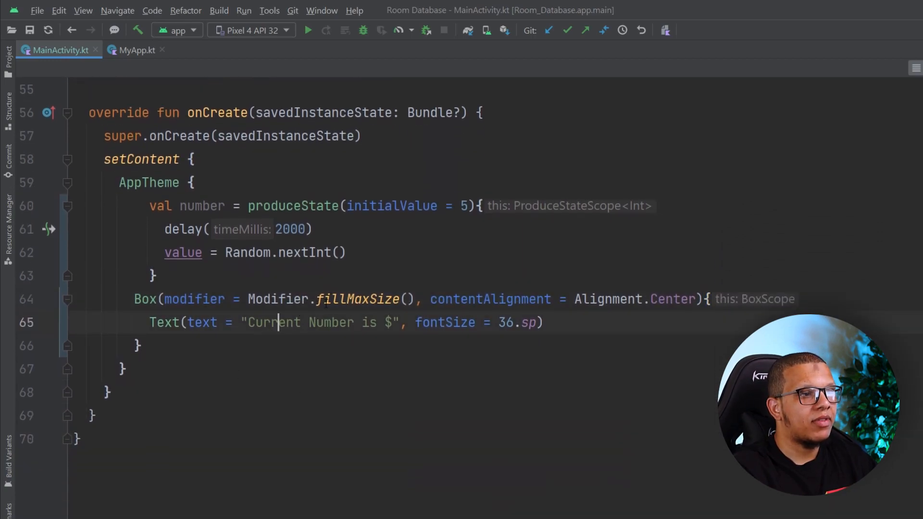
double_click(222, 206)
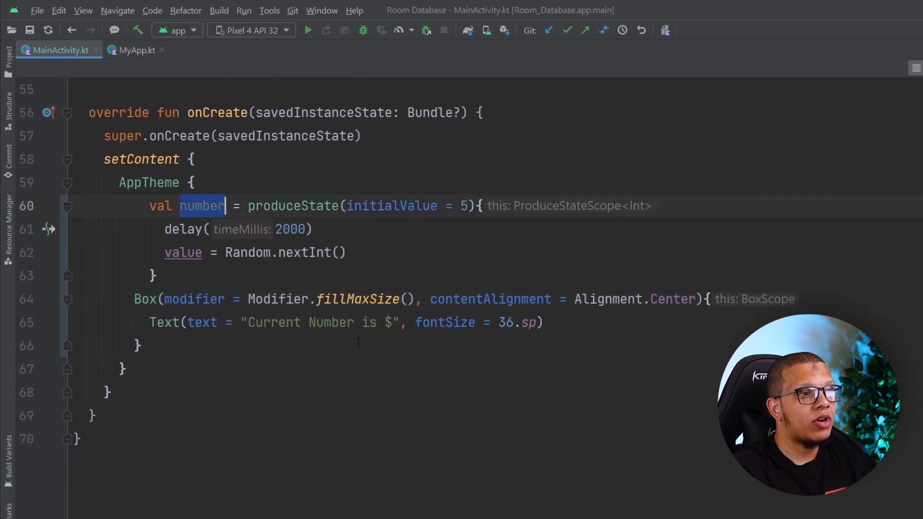
key("ctrl+c")
left_click(392, 322)
key("ctrl+v")
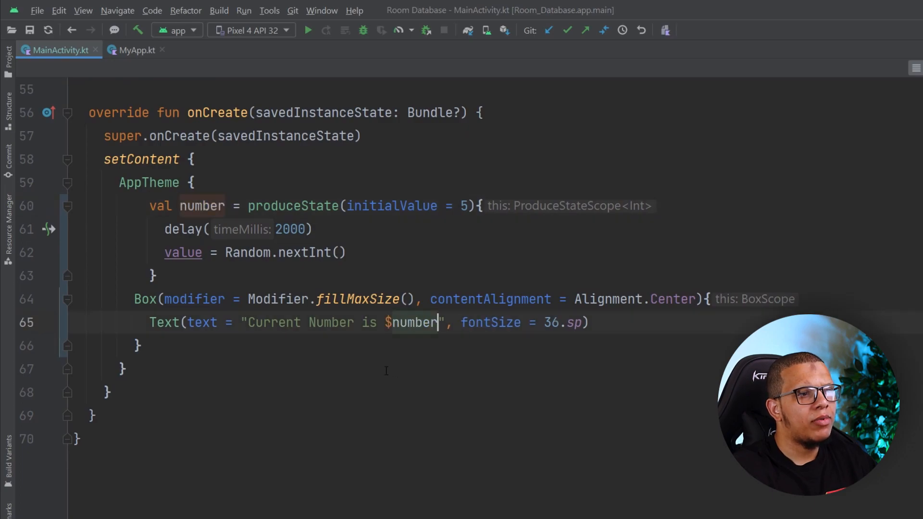
type(".")
key("Return")
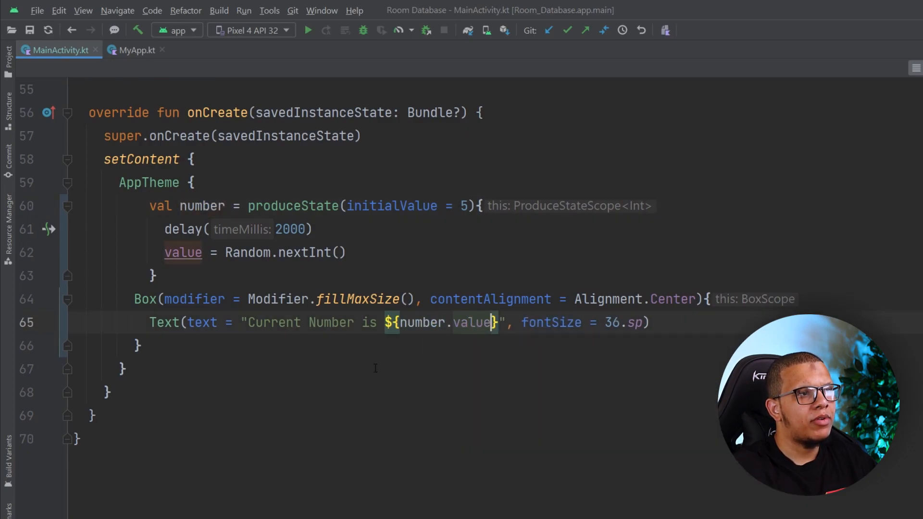
Check produceState's parameter hints and switch the number declaration from '=' to 'by' delegation
left_click(315, 206)
key("ctrl+space")
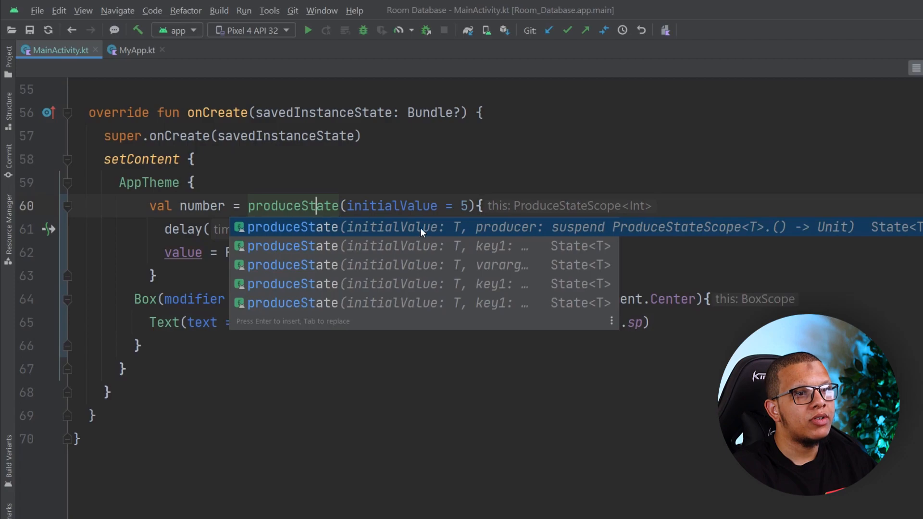
left_click(97, 416)
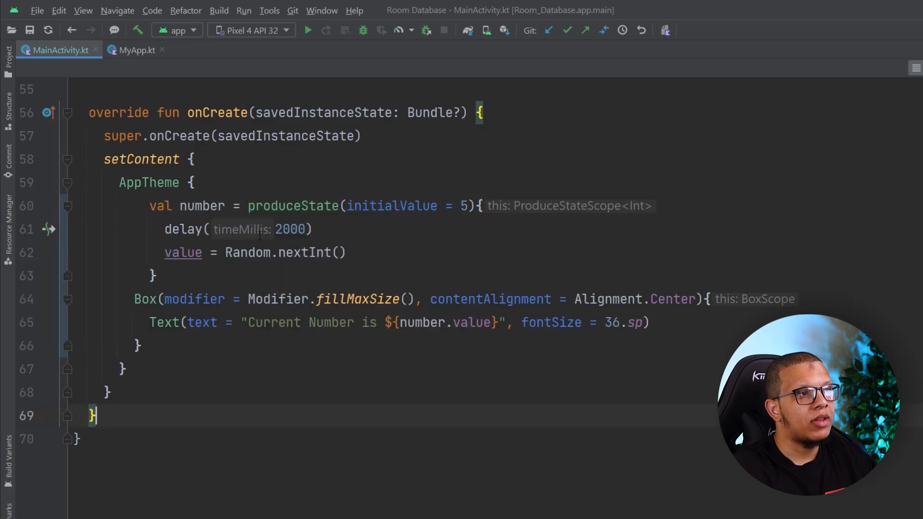
left_click(240, 206)
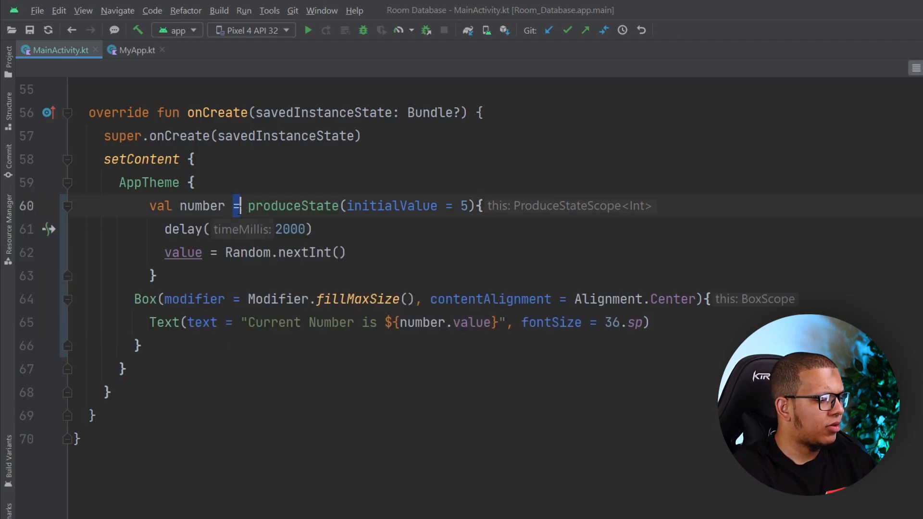
key("BackSpace")
type("by")
Simplify the template to "$number" and run the app on the emulator, showing Current Number is 5
double_click(461, 323)
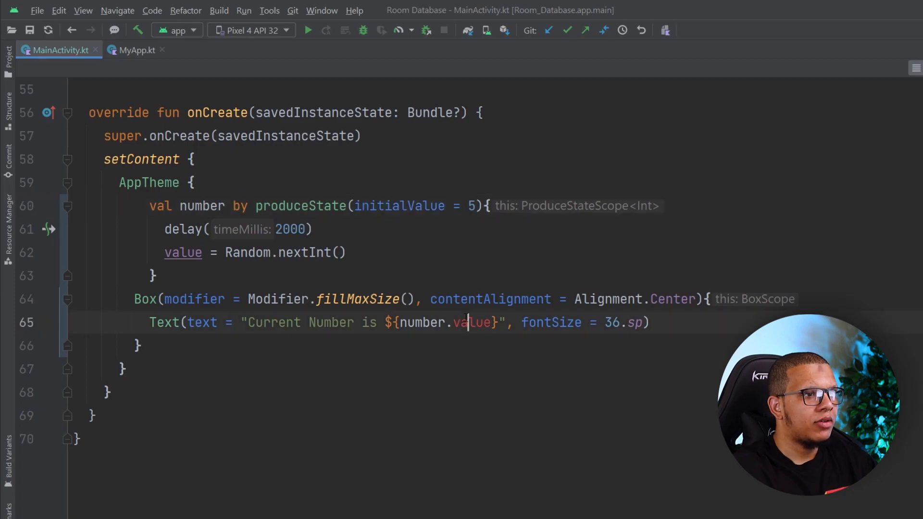
key("BackSpace")
key("BackSpace")
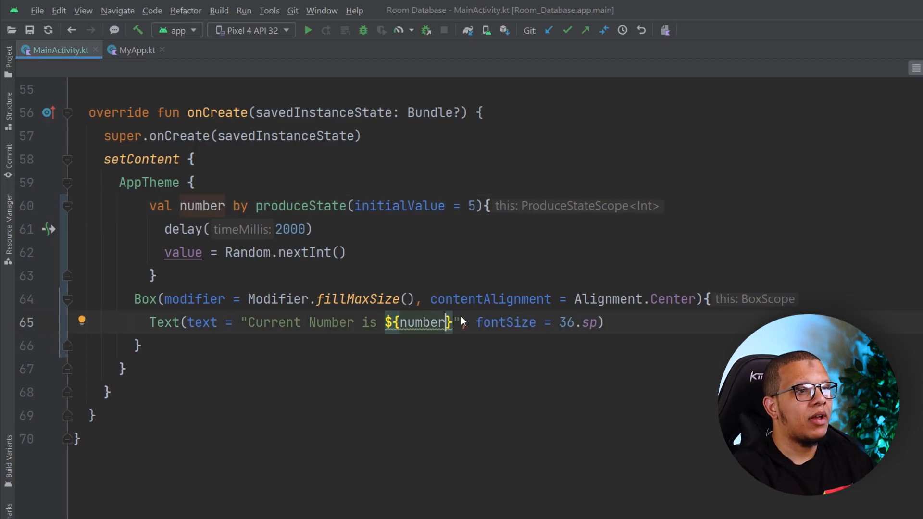
key("alt+Return")
key("Return")
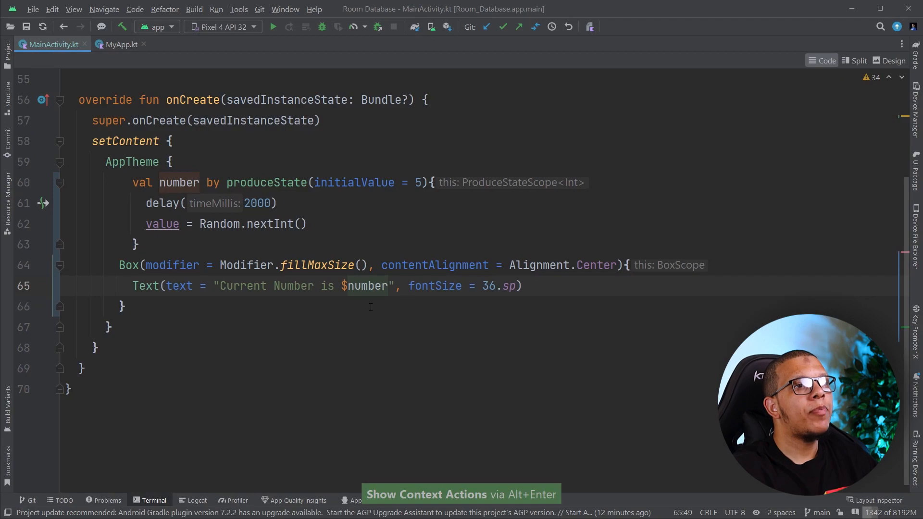
left_click(273, 27)
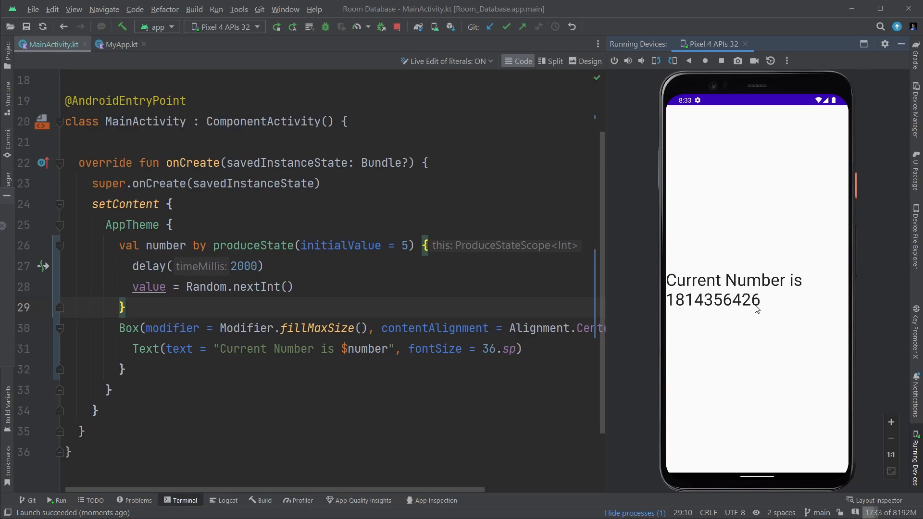
Wrap the delay(2000) and value = Random.nextInt() lines in a while (true) loop inside the producer
left_click(266, 266)
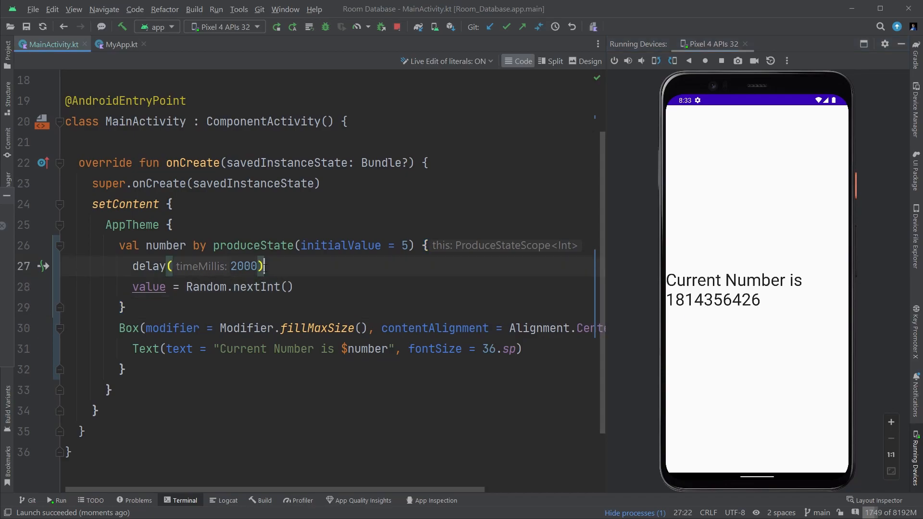
left_click(455, 246)
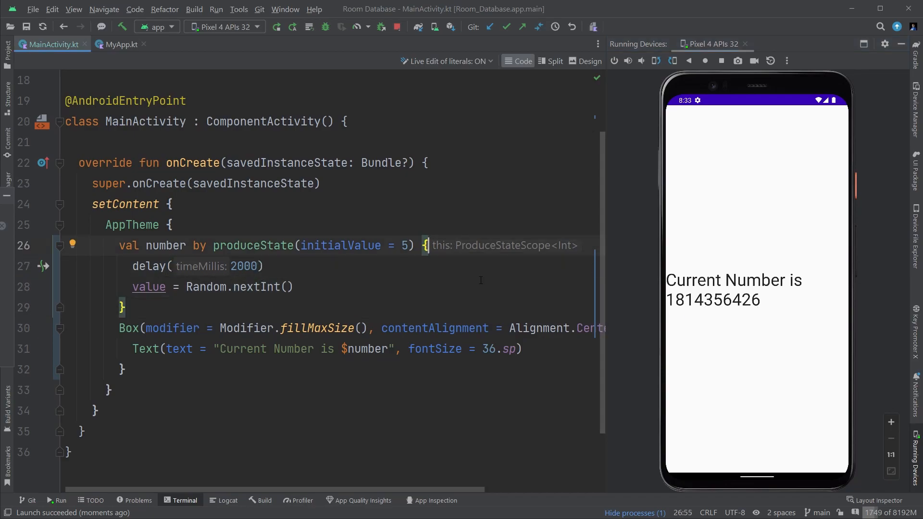
key("Return")
type("while")
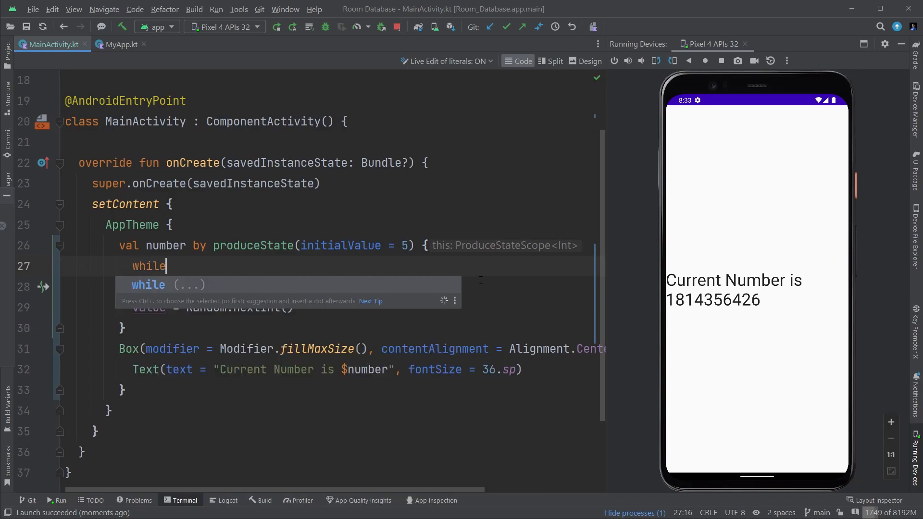
key("Return")
type("tr")
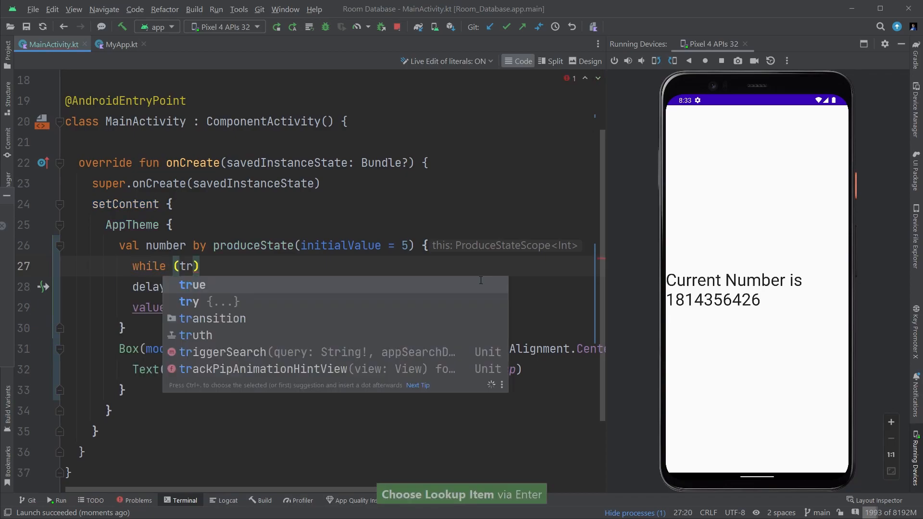
key("Return")
type("){")
key("Return")
key("Down")
key("Down")
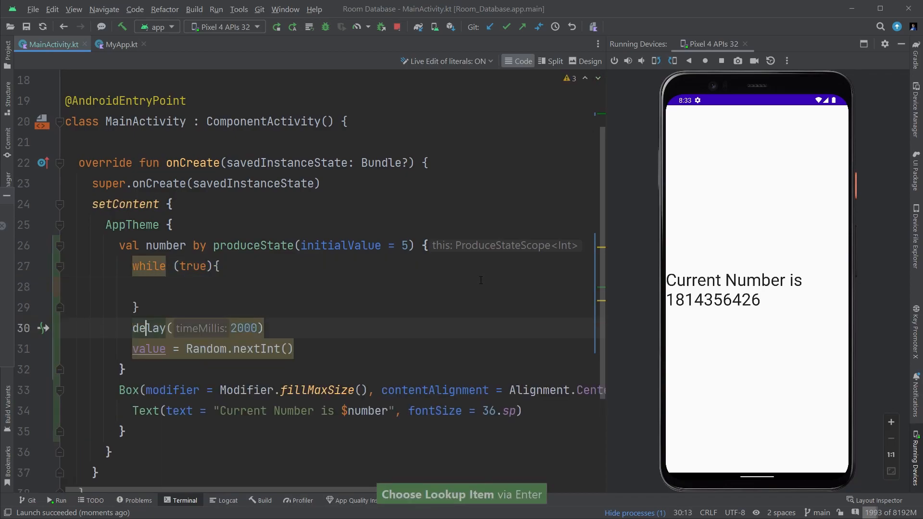
key("shift+Down")
key("ctrl+shift+Up")
key("Up")
key("Up")
key("BackSpace")
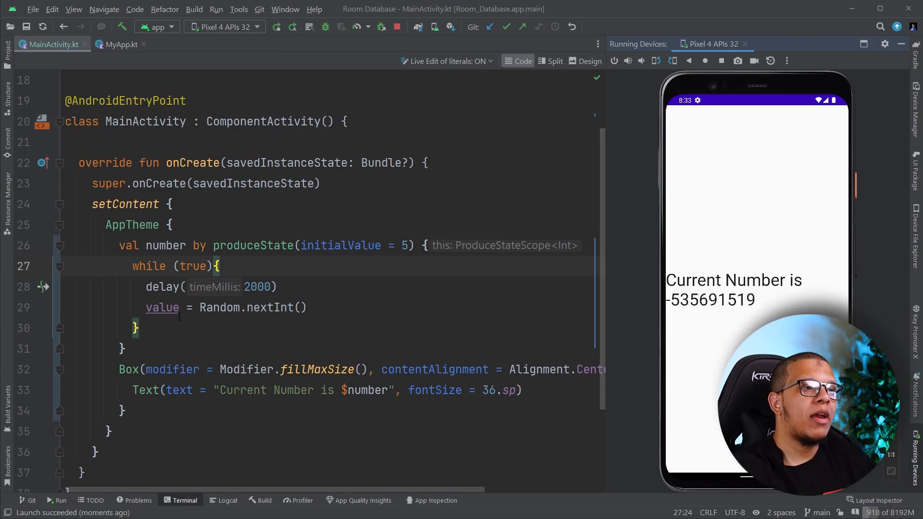
key("ctrl+w")
key("ctrl+w")
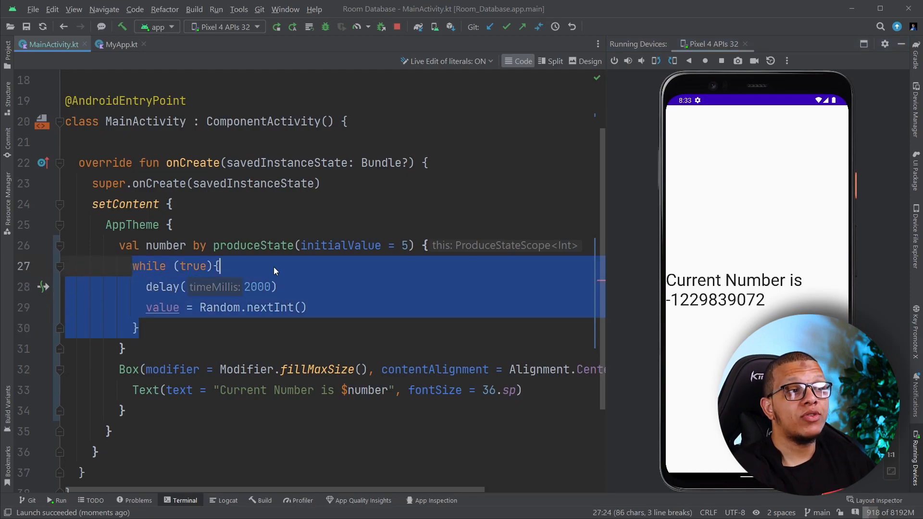
left_click(273, 267)
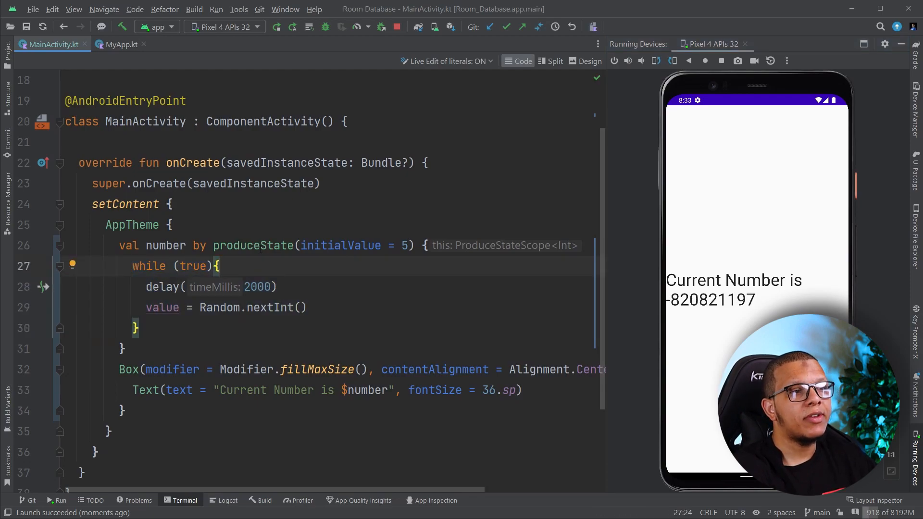
left_click(241, 246)
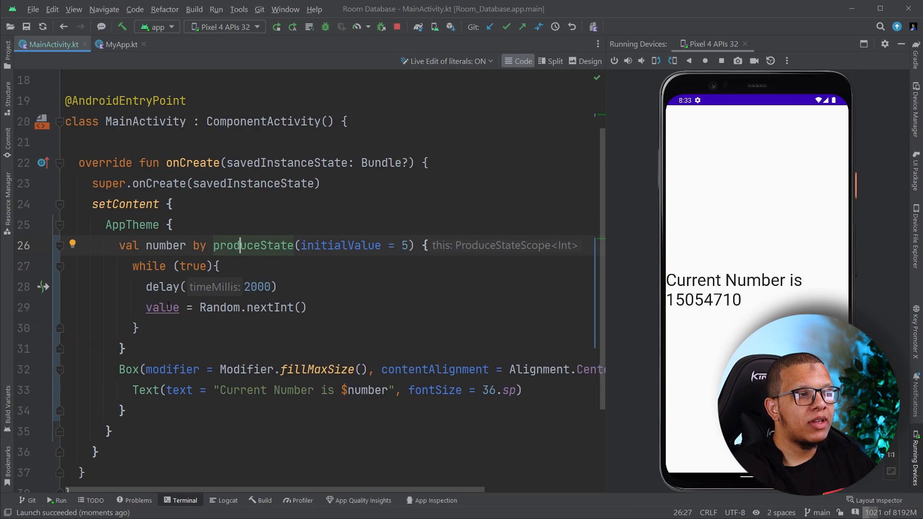
left_click(139, 328)
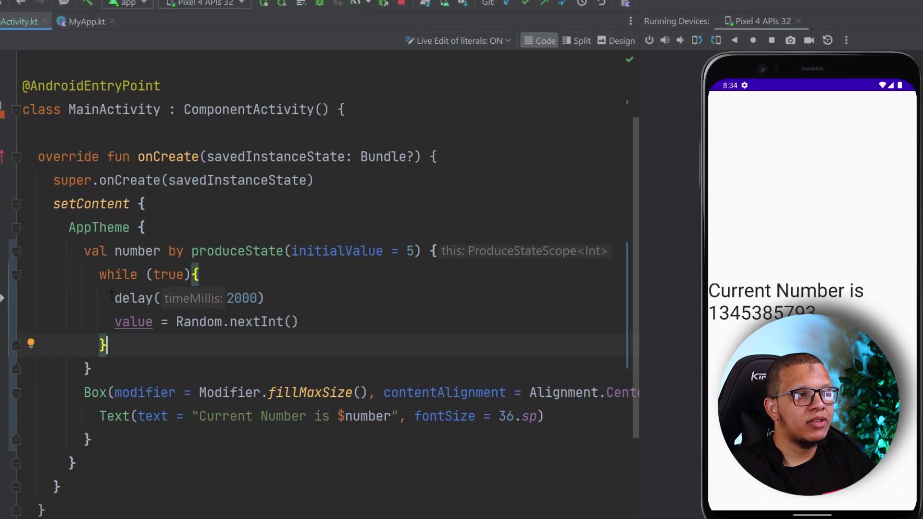
left_click_drag(114, 298, 265, 298)
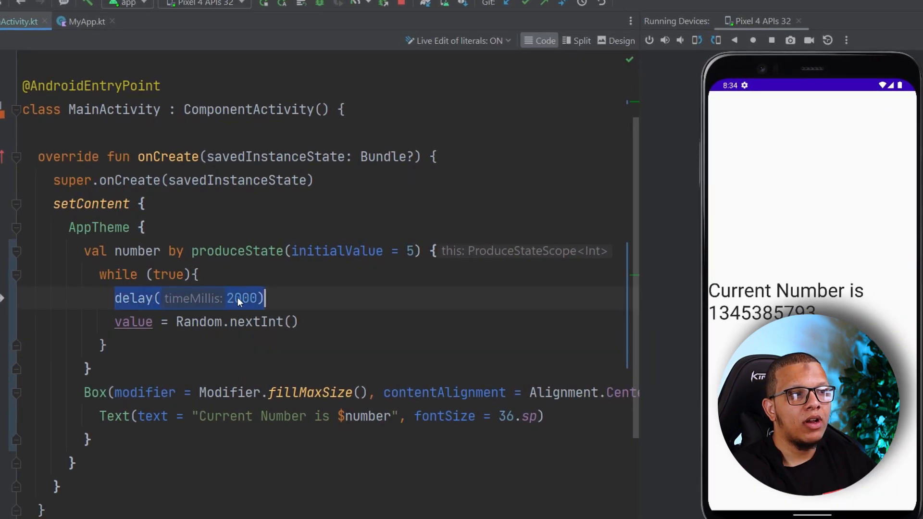
left_click(183, 340)
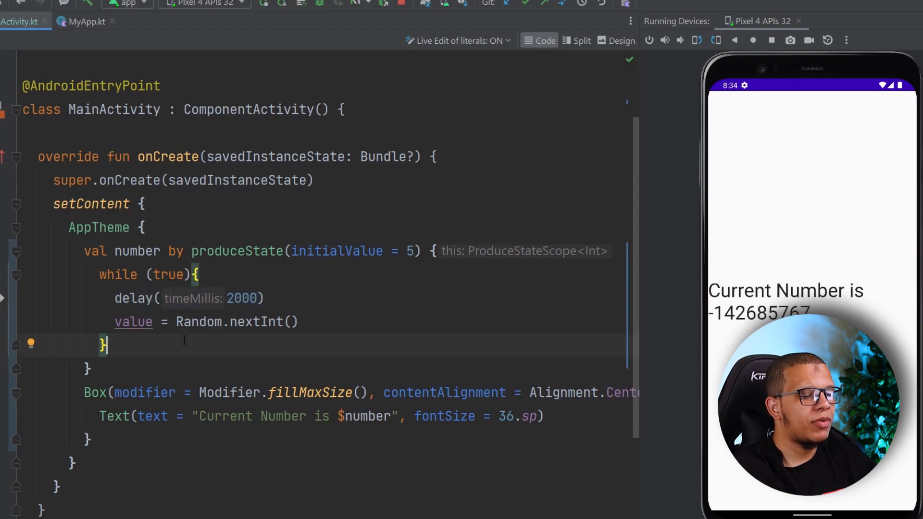
Add an empty awaitDispose block after the producer code and select the while (true) block to unwrap it
key("Return")
key("Return")
type("awai")
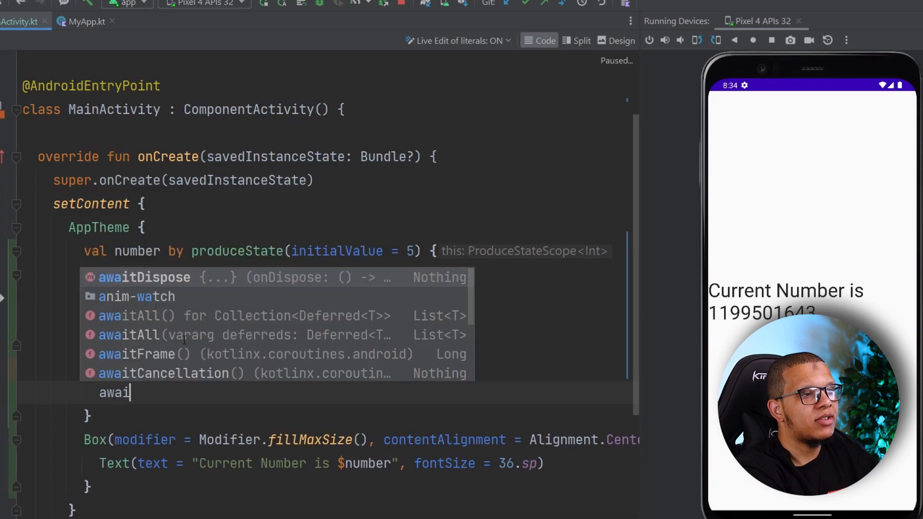
type("t")
key("Return")
key("Return")
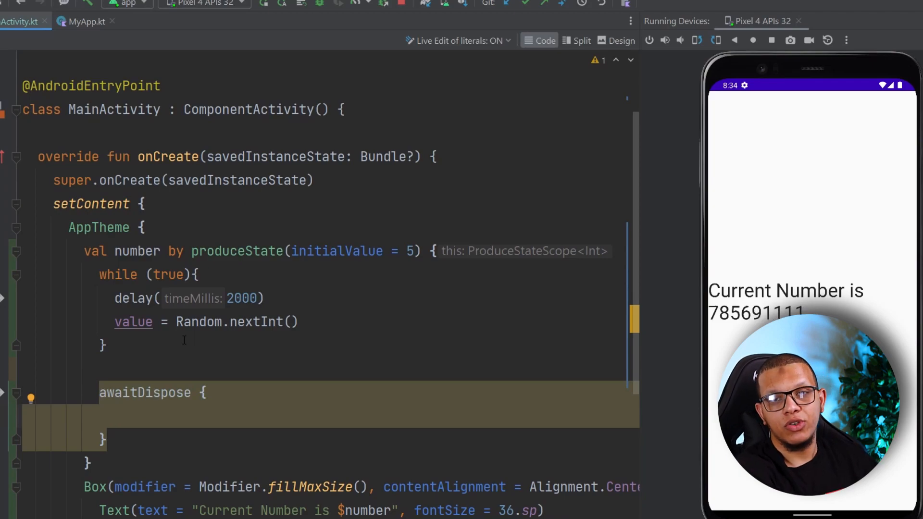
left_click_drag(151, 345, 65, 291)
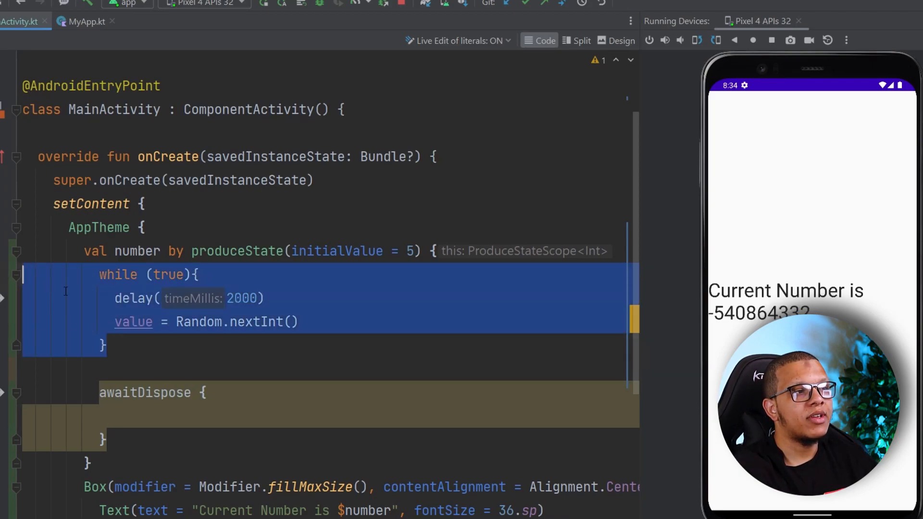
left_click(160, 343)
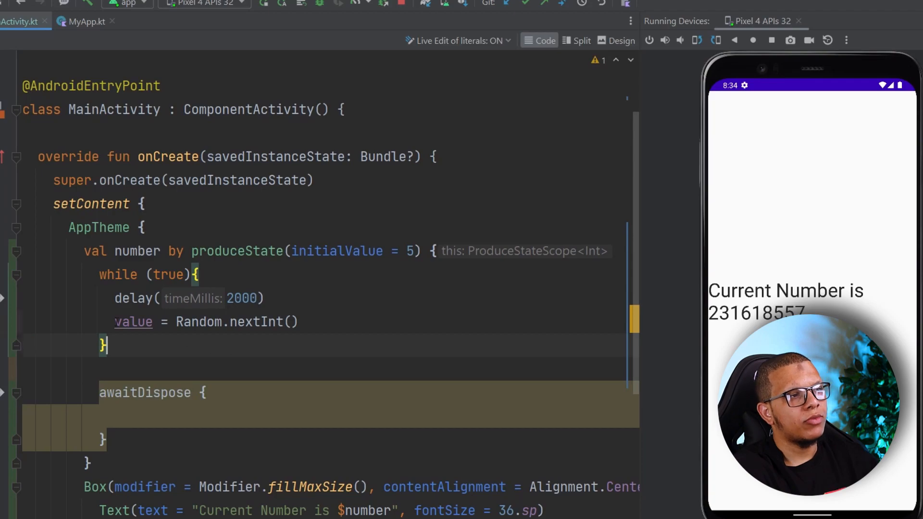
left_click_drag(280, 342, 83, 275)
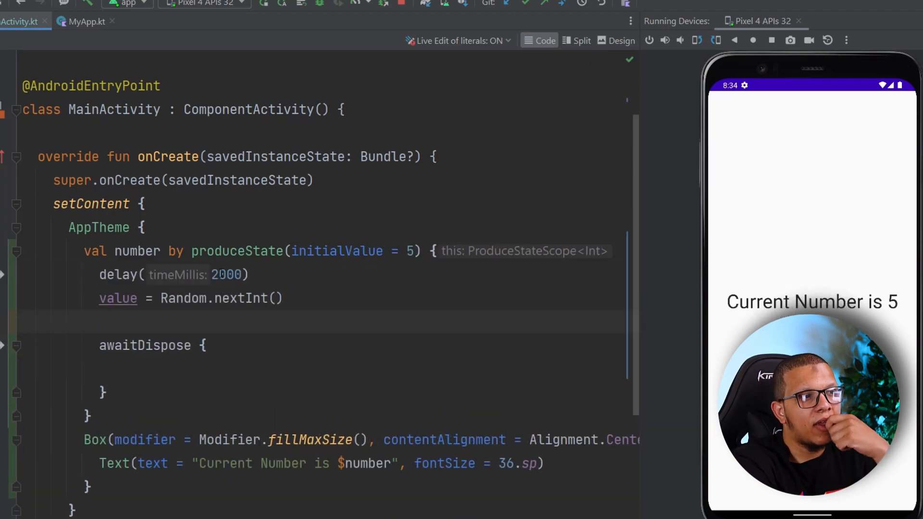
left_click(239, 251)
left_click(160, 252)
left_click(207, 251)
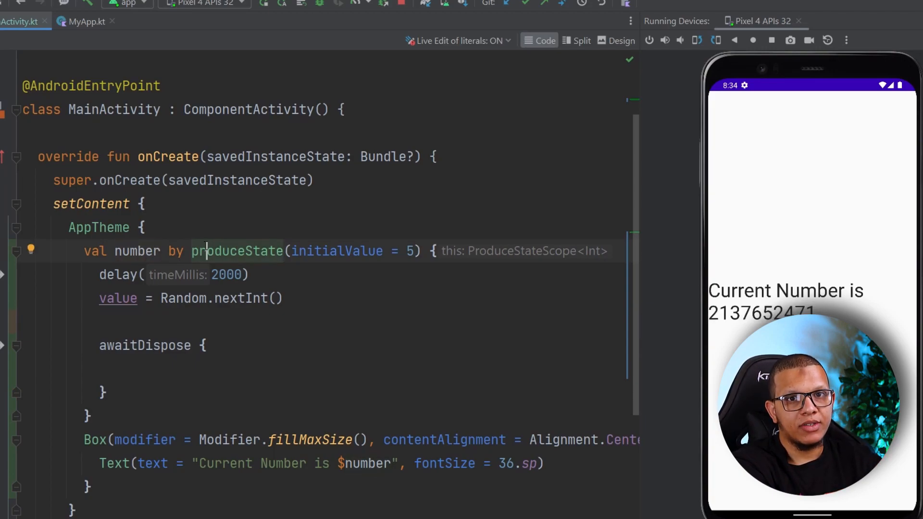
key("ctrl+q")
key("Escape")
left_click(227, 275)
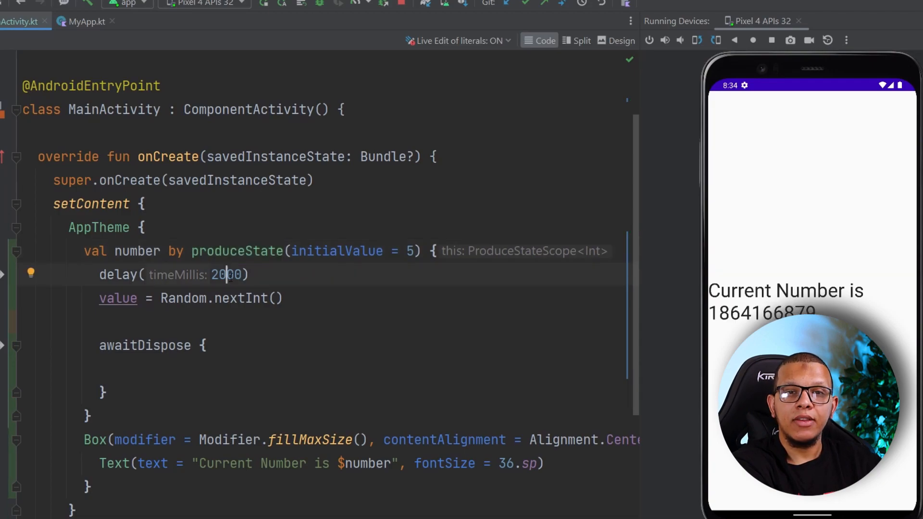
key("ctrl+q")
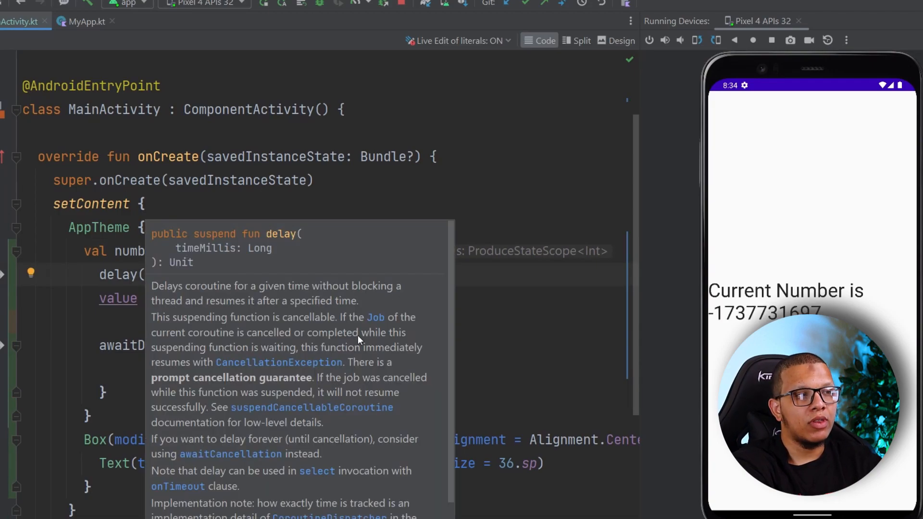
key("Escape")
left_click(138, 251)
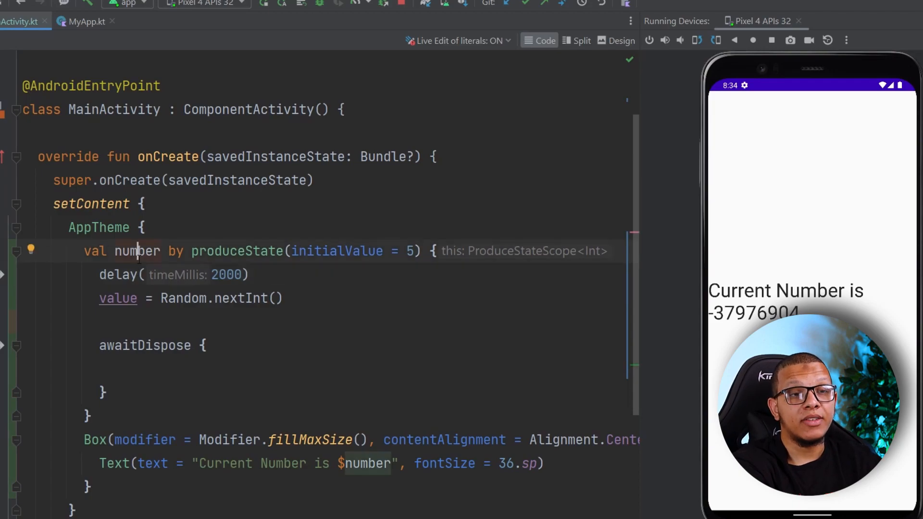
left_click_drag(160, 251, 131, 251)
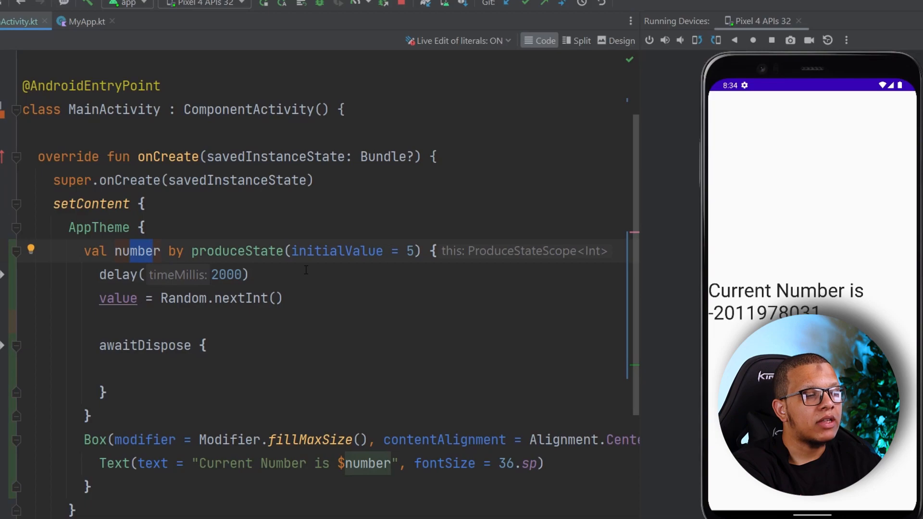
key("Right")
key("Right")
key("Right")
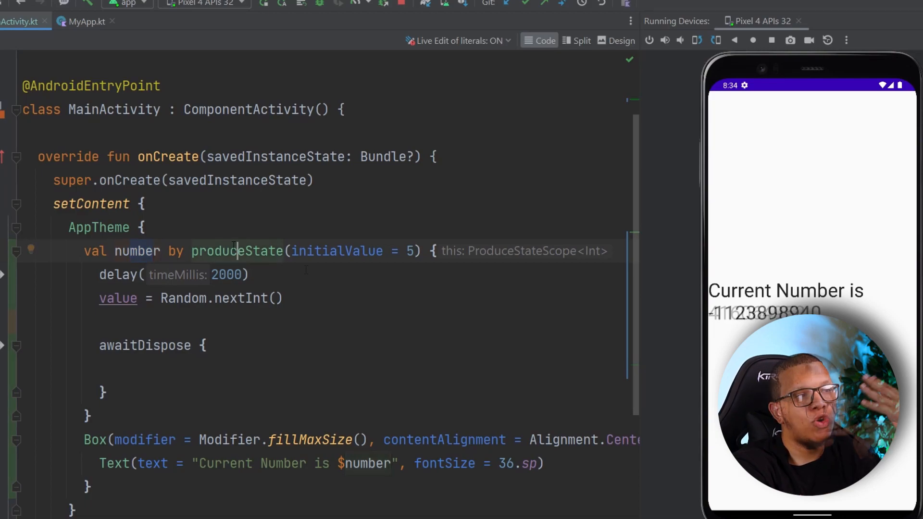
key("ctrl+q")
key("Left")
key("Left")
key("Left")
key("ctrl+q")
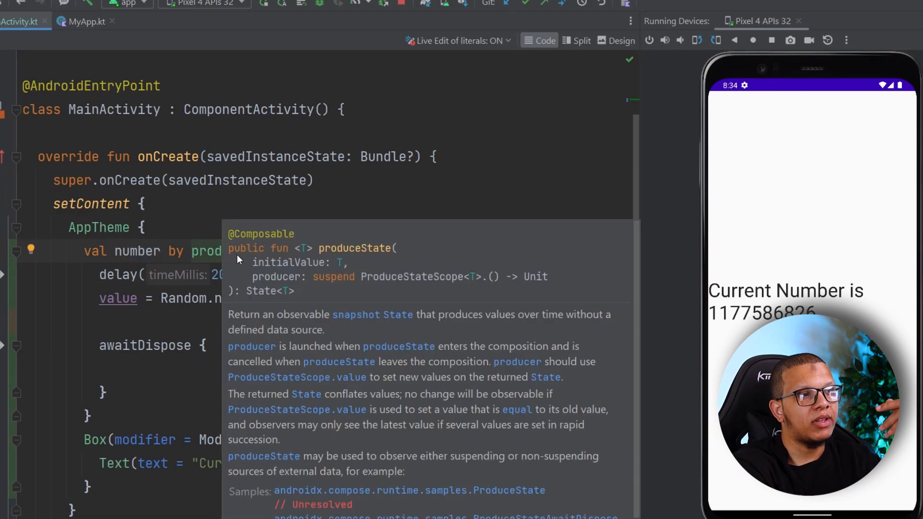
key("Escape")
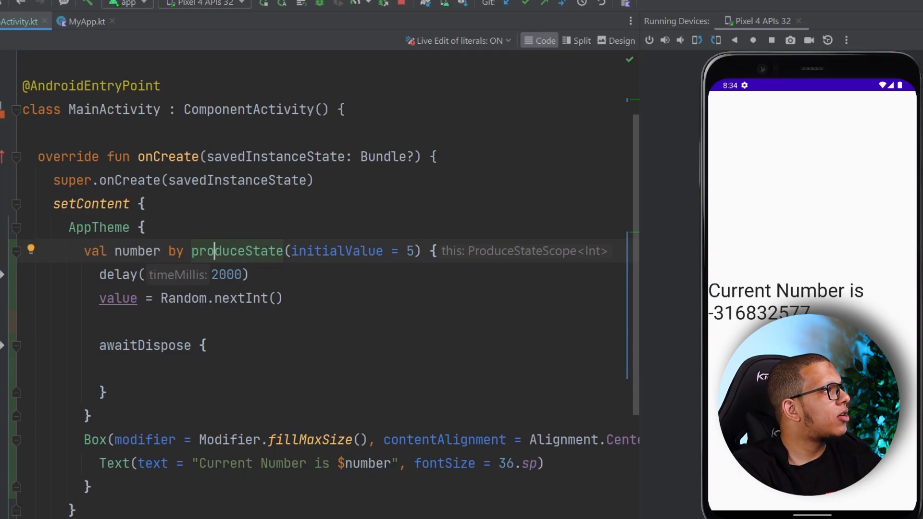
In the Compose side-effects docs, highlight the produceState heading and the subscription-driven state sentence
key("alt+Tab")
scroll(408, 227, "down", 5)
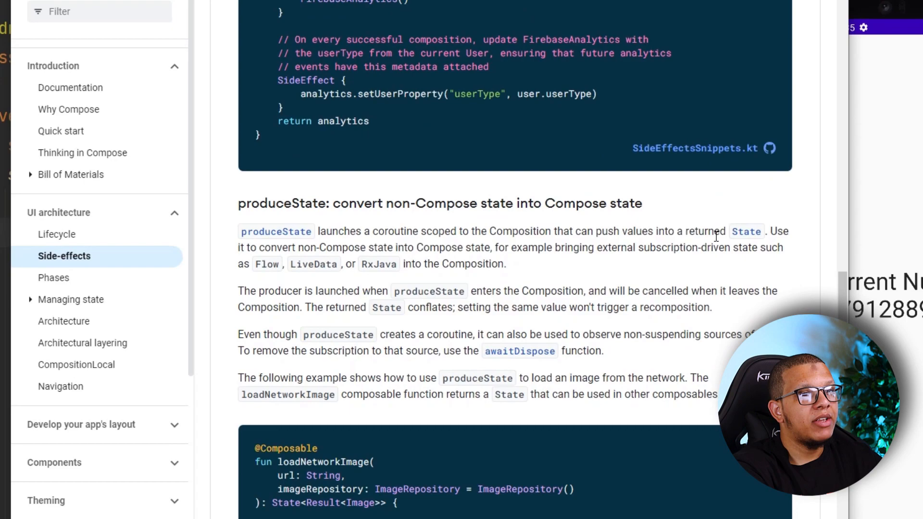
left_click_drag(264, 247, 491, 249)
left_click(600, 261)
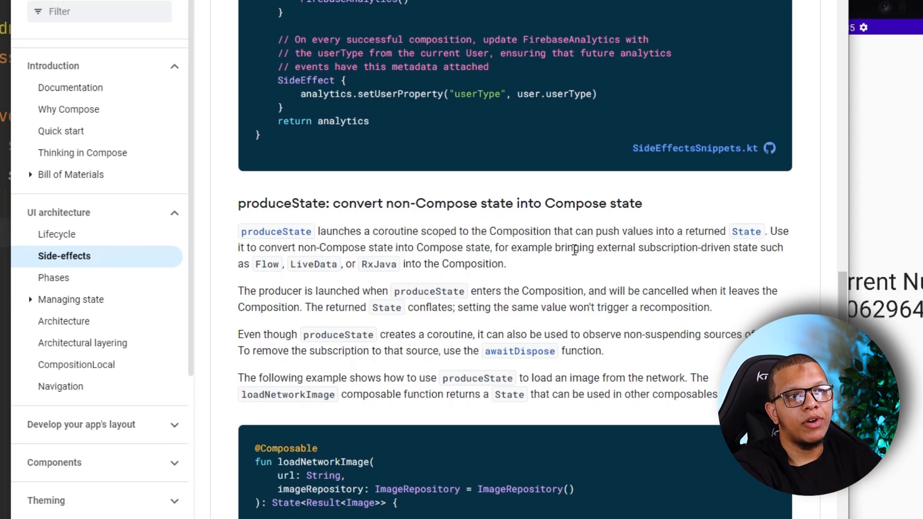
left_click_drag(574, 249, 680, 249)
left_click(714, 252)
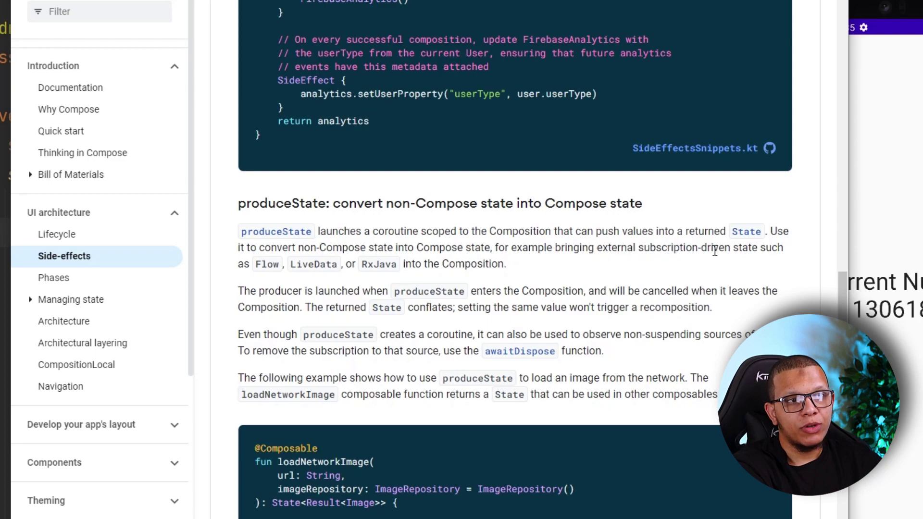
Highlight Flow, LiveData and RxJava in the docs, then jump to the produceState source declaration in the IDE
double_click(267, 264)
double_click(314, 264)
left_click(373, 267)
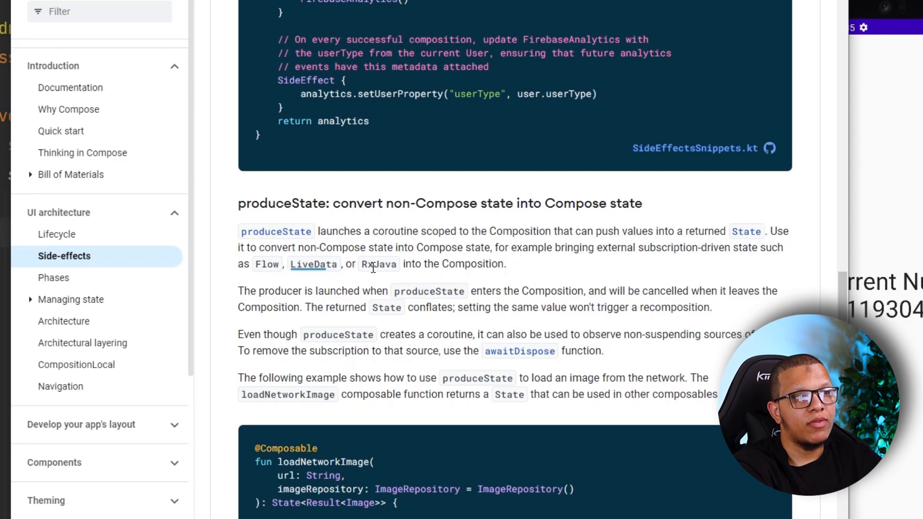
double_click(378, 264)
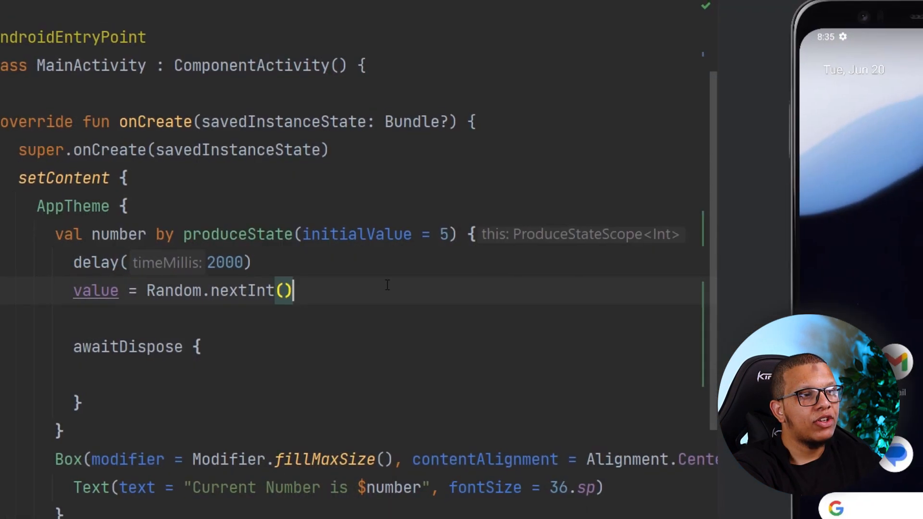
left_click(241, 245)
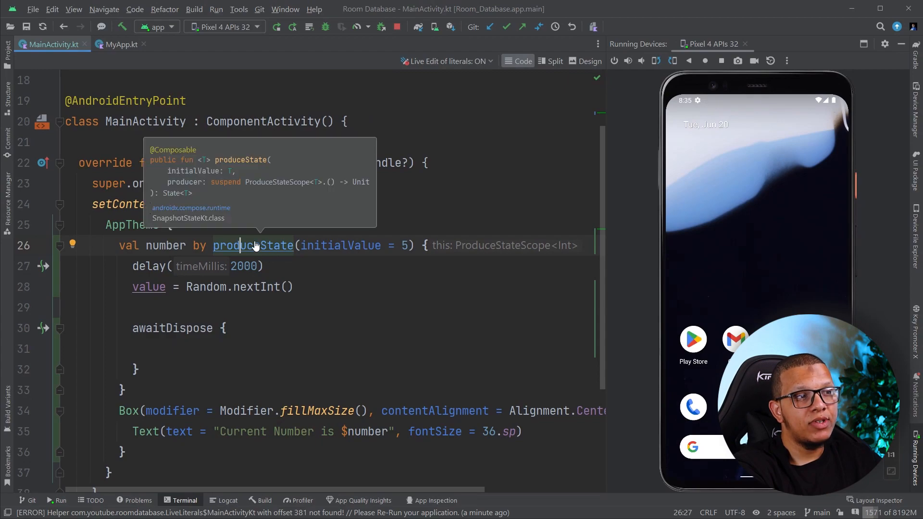
left_click(249, 246, "ctrl")
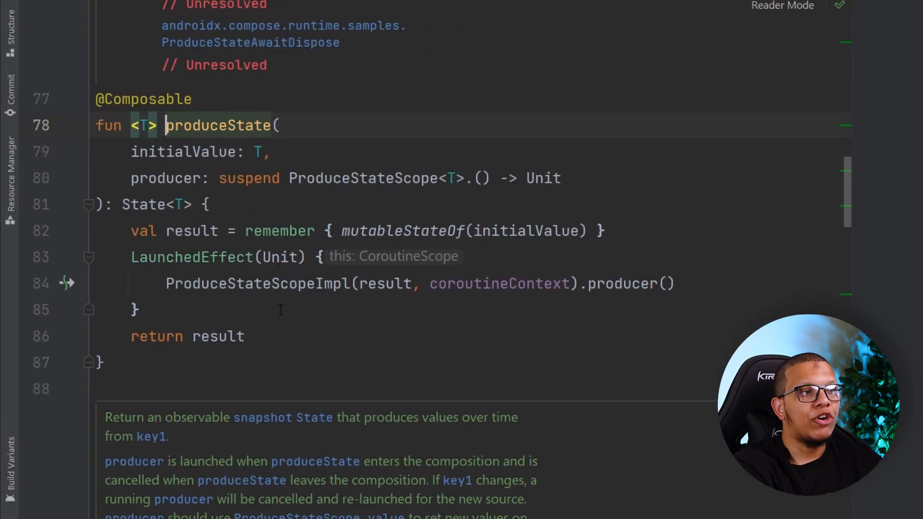
Walk through the remember line, initialValue, the result state variable and the producer parameter in produceState's source
left_click(280, 232)
left_click(194, 278)
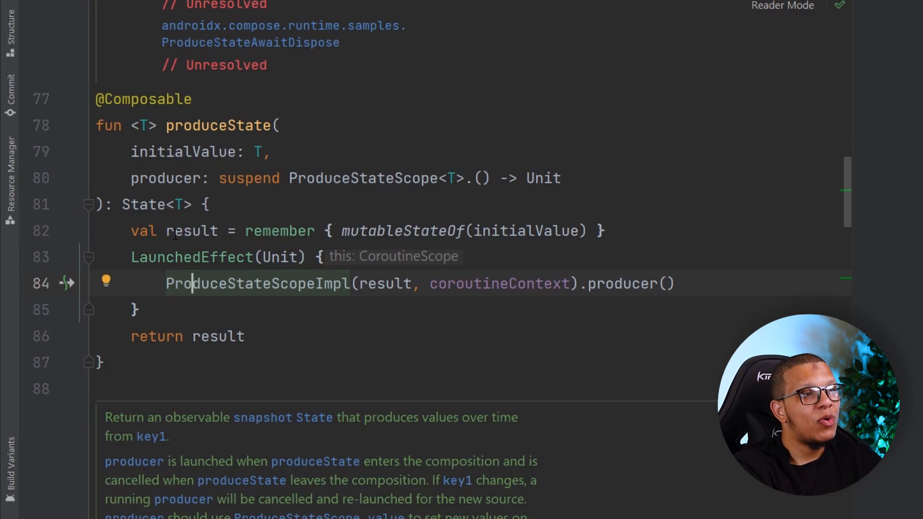
left_click(190, 153)
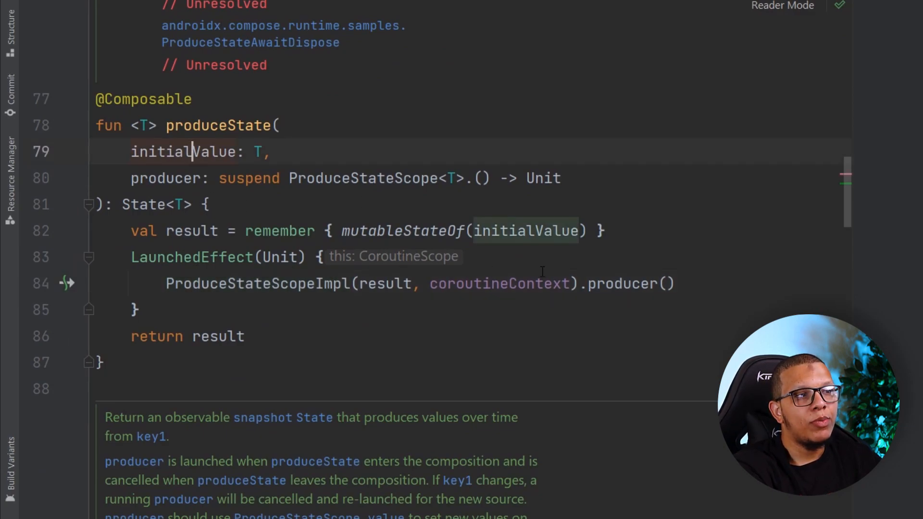
left_click(553, 231)
left_click(288, 231)
left_click(184, 232)
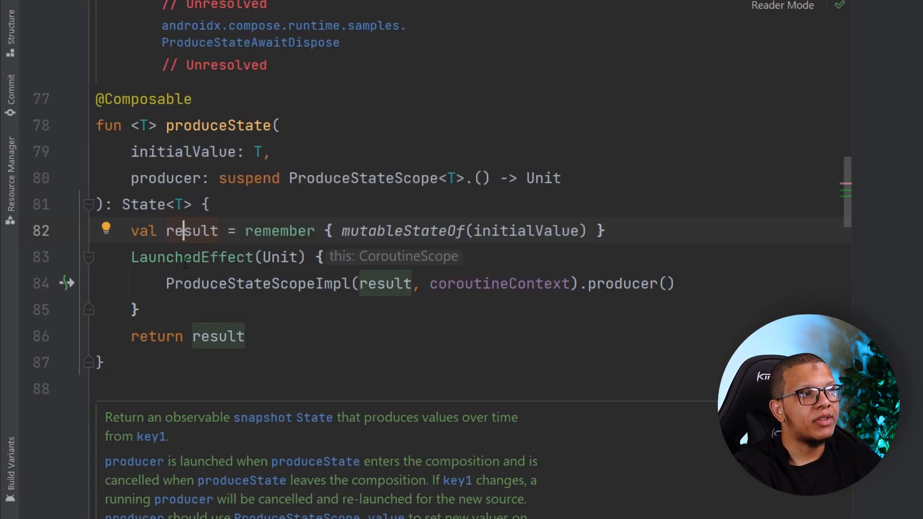
double_click(172, 177)
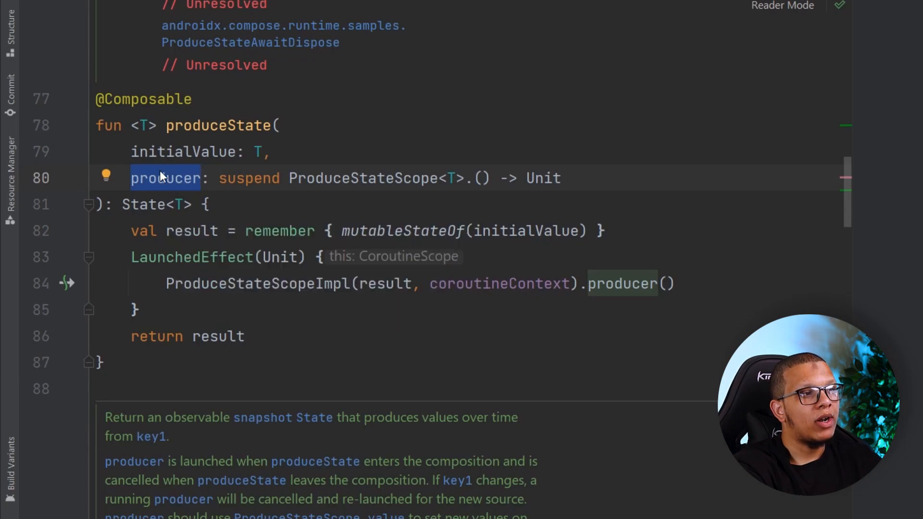
Jump into the ProduceStateScope interface to show awaitDispose, then navigate back to produceState
left_click(378, 180)
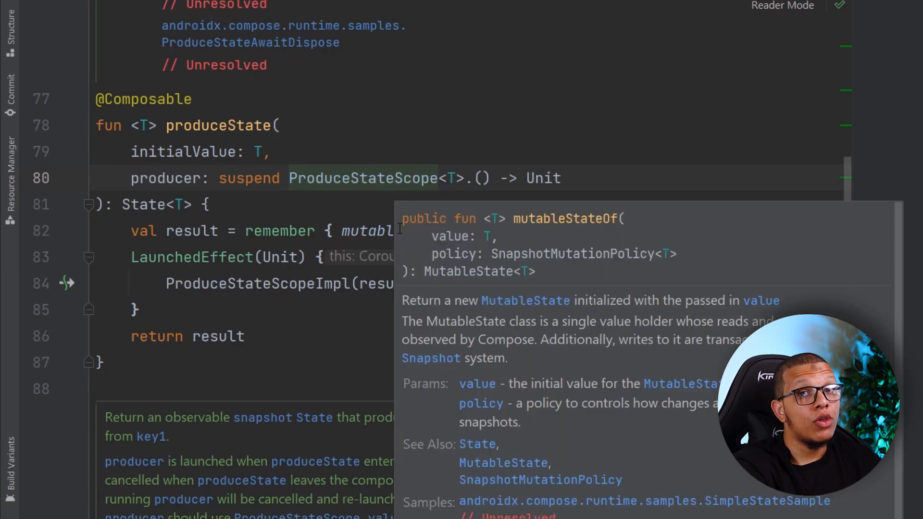
left_click(353, 179, "ctrl")
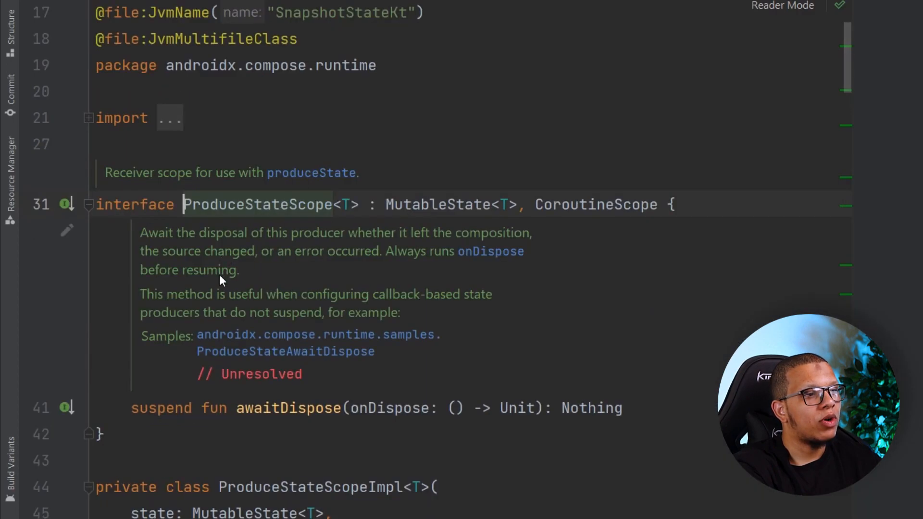
left_click(290, 409)
key("ctrl+alt+Left")
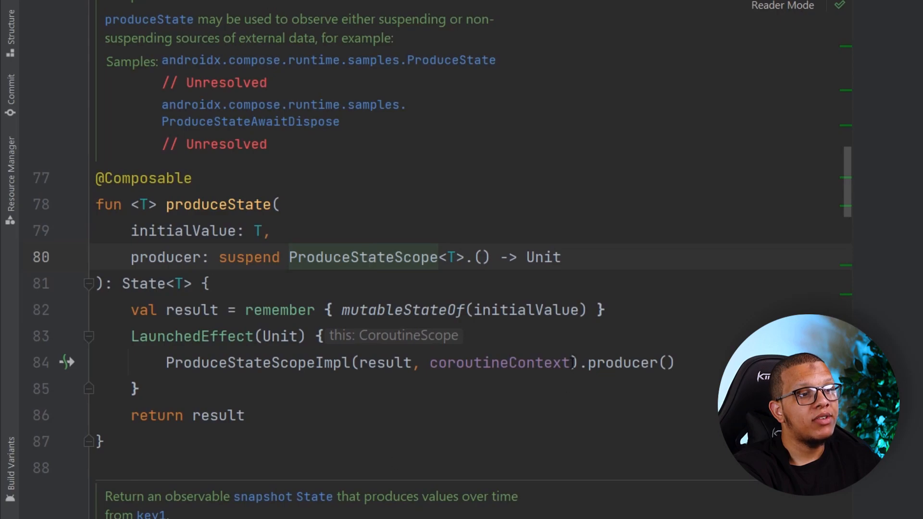
Highlight the ProduceStateScopeImpl constructor call, the result and producer usages, and the LaunchedEffect block
left_click_drag(577, 363, 166, 362)
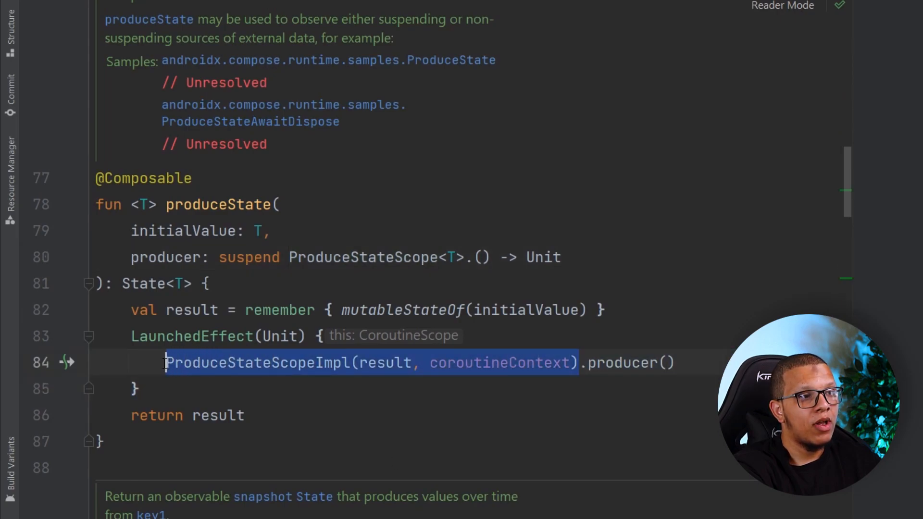
double_click(398, 363)
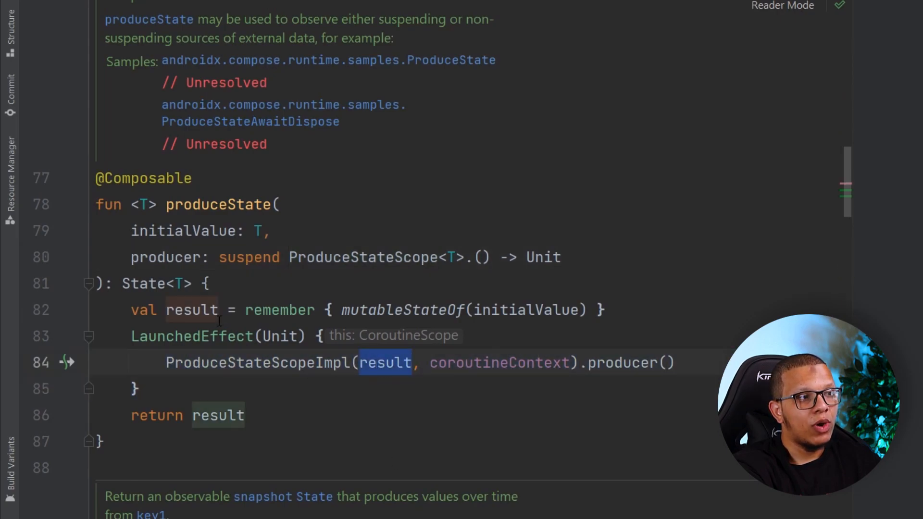
left_click(385, 364)
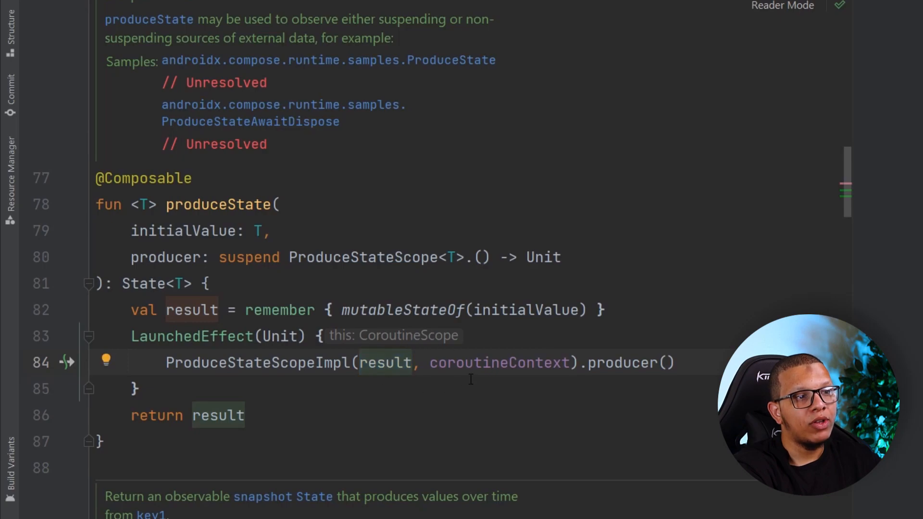
left_click(632, 363)
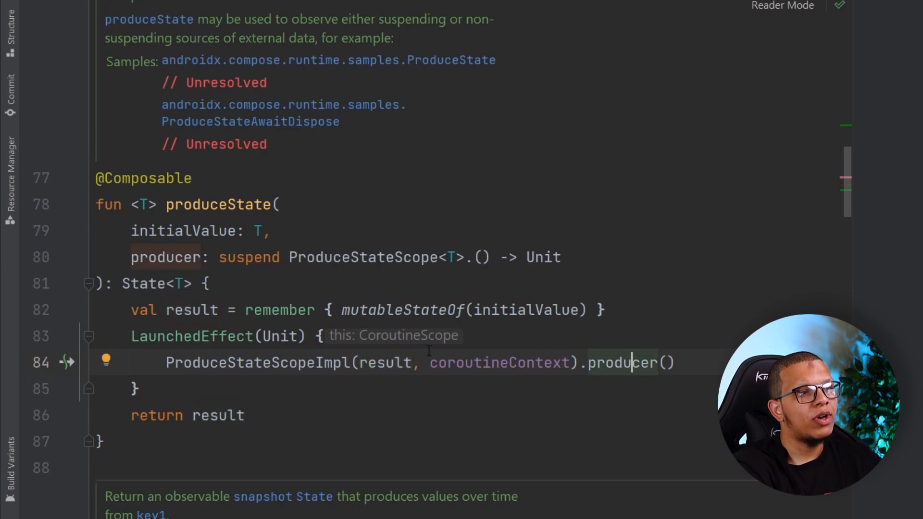
left_click(165, 336)
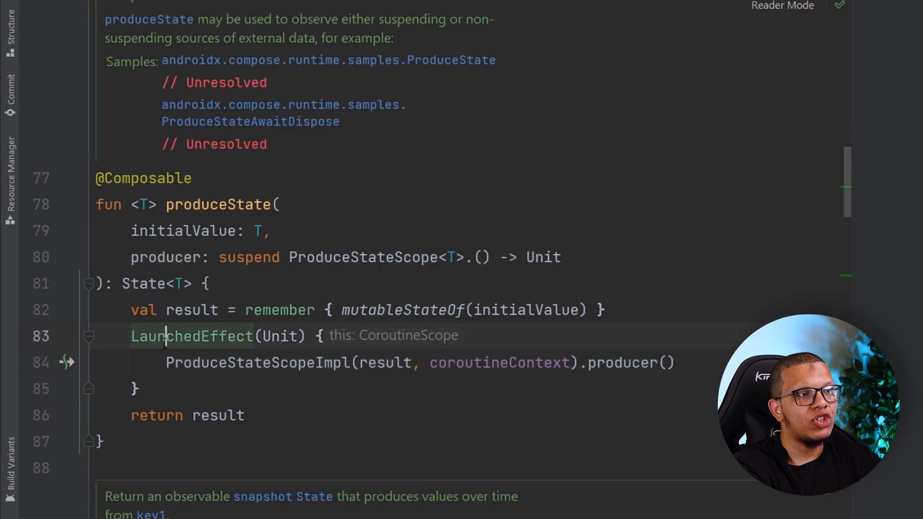
Select the remember call and LaunchedEffect body on lines 82–85, then point at the produceState name on line 78
left_click(247, 310)
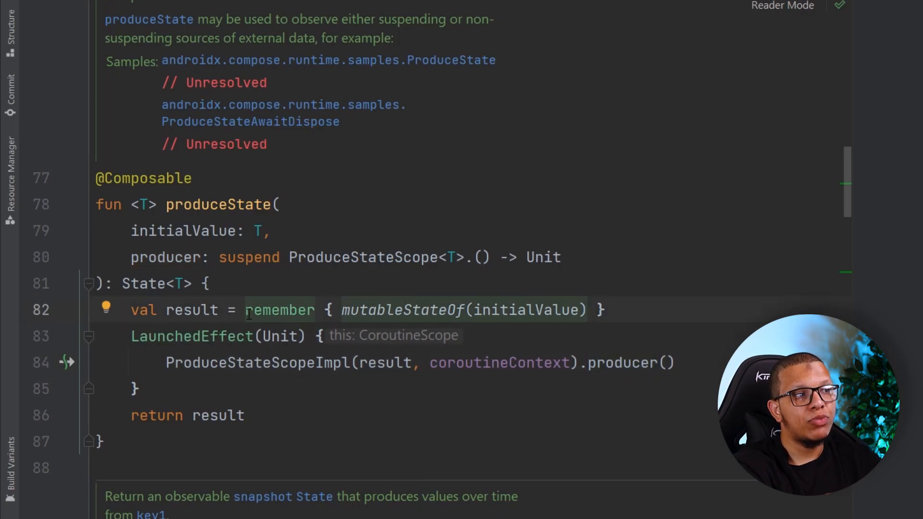
left_click(181, 391)
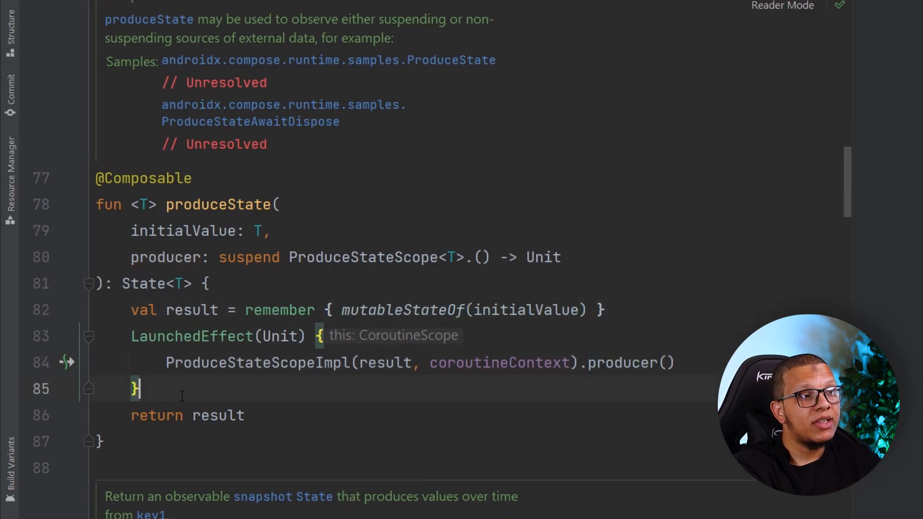
left_click(272, 309)
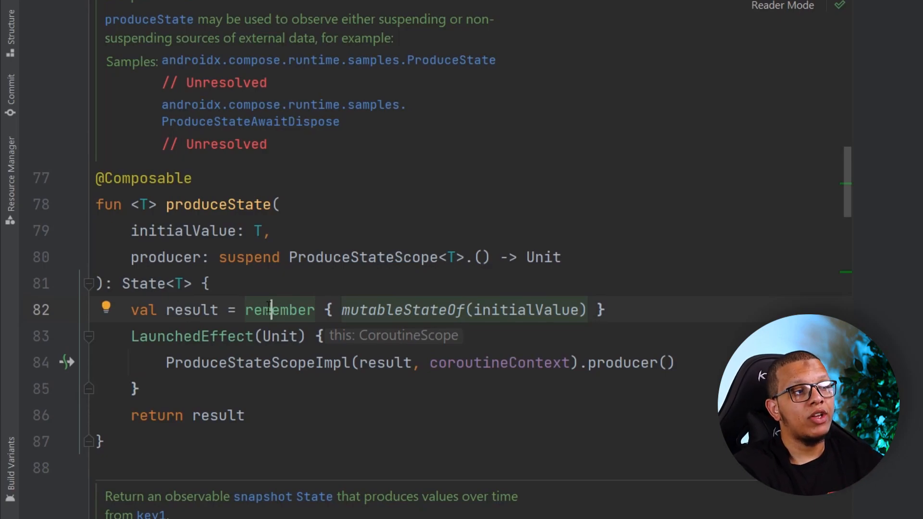
left_click_drag(138, 390, 146, 341)
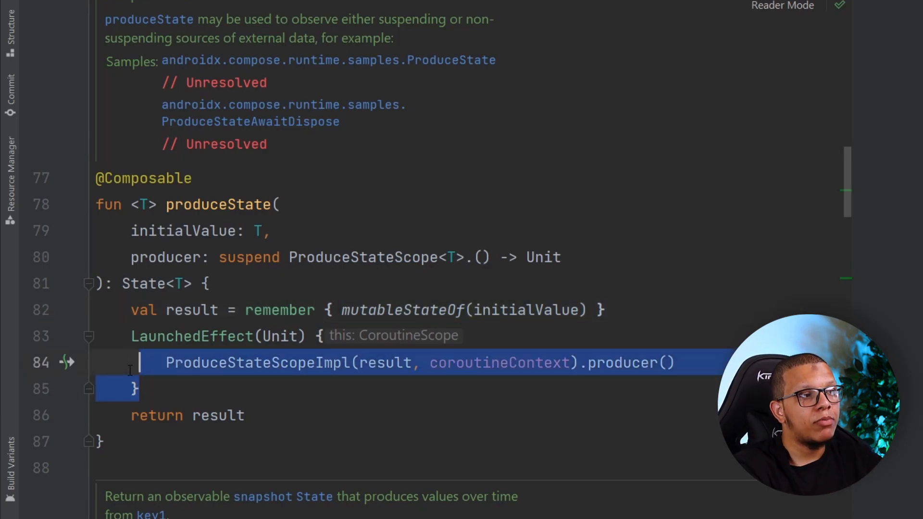
left_click(146, 338)
left_click_drag(139, 389, 147, 341)
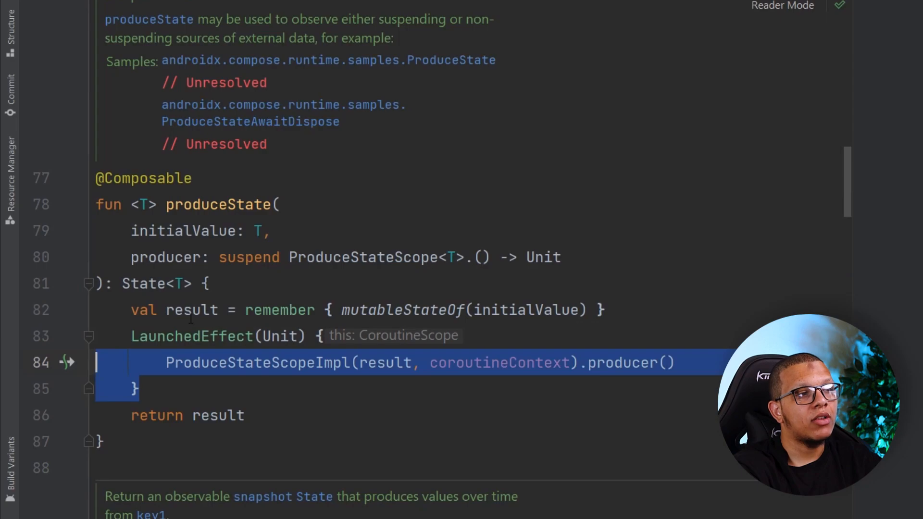
left_click(282, 310)
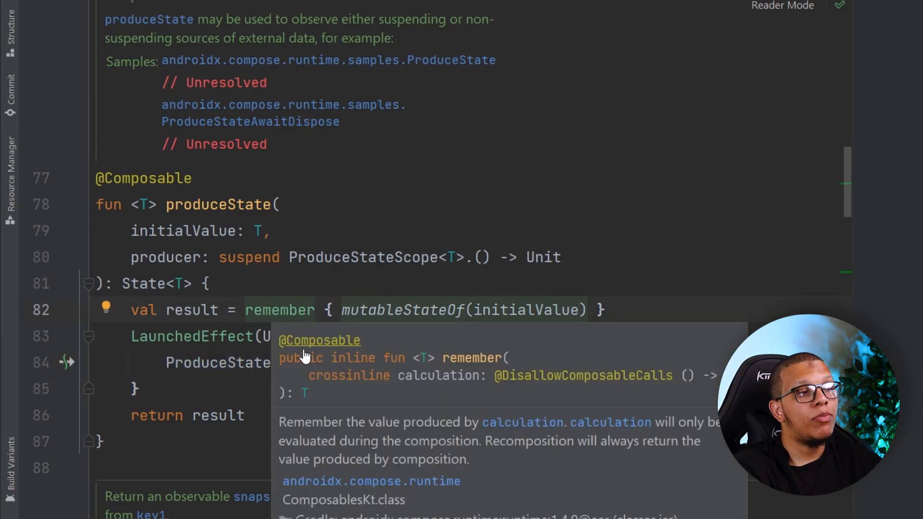
mouse_move(139, 390)
left_mouse_down()
mouse_move(108, 363)
mouse_move(98, 310)
left_mouse_up()
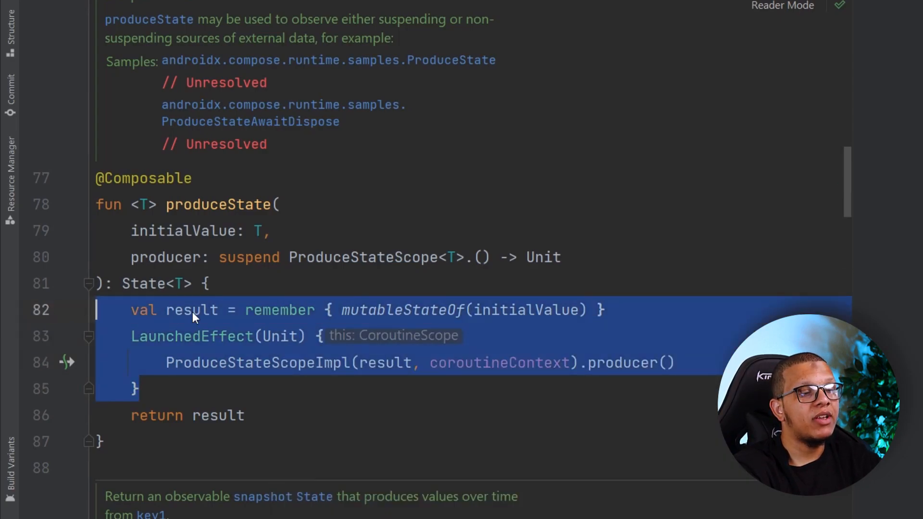
left_click(325, 310)
left_click(228, 205)
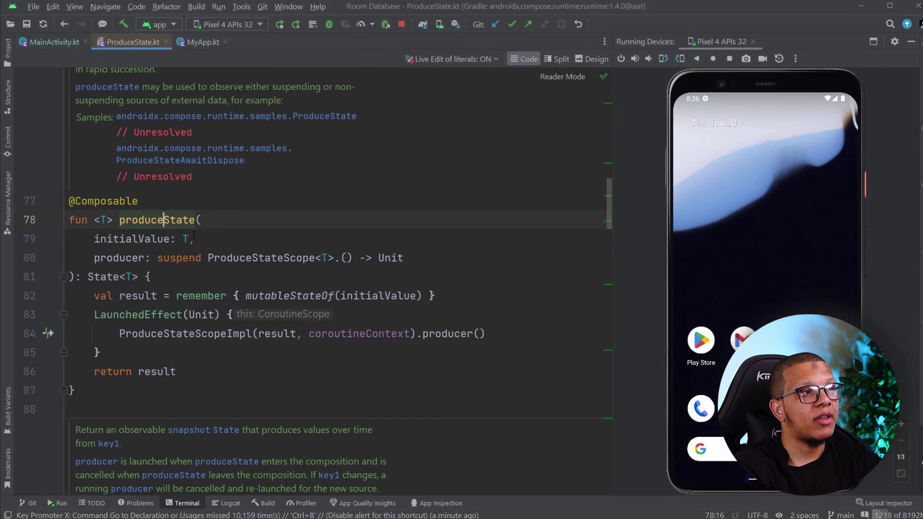
In the docs' loadNetworkImage sample, highlight the function name, url and imageRepository parameters, and the Image return type
key("alt+Tab")
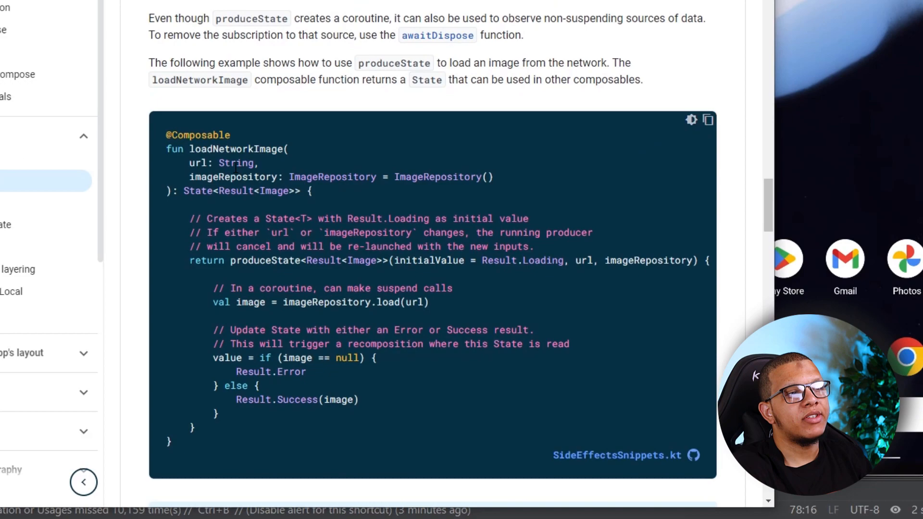
double_click(316, 264)
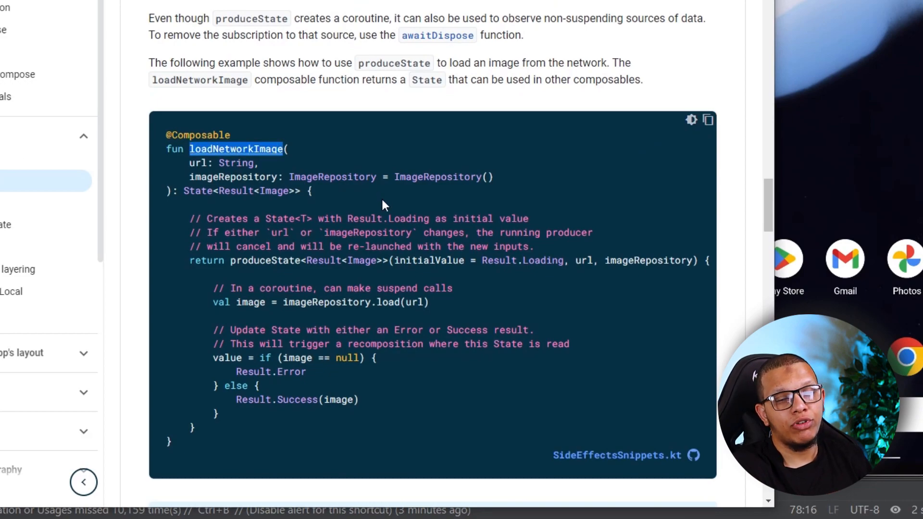
left_click(342, 251)
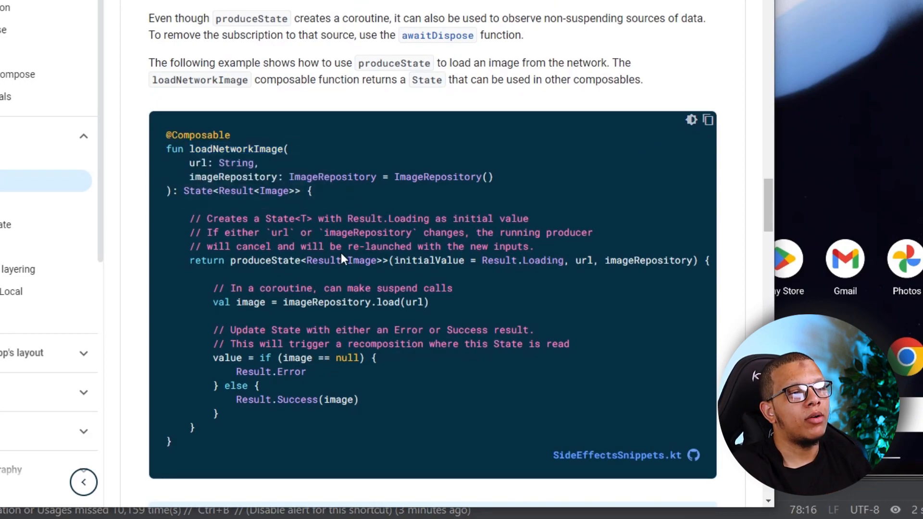
double_click(197, 163)
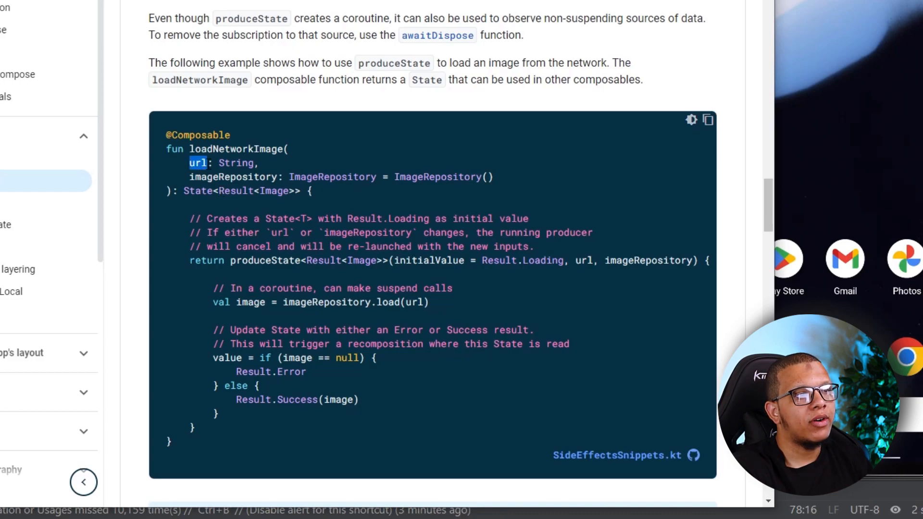
double_click(221, 177)
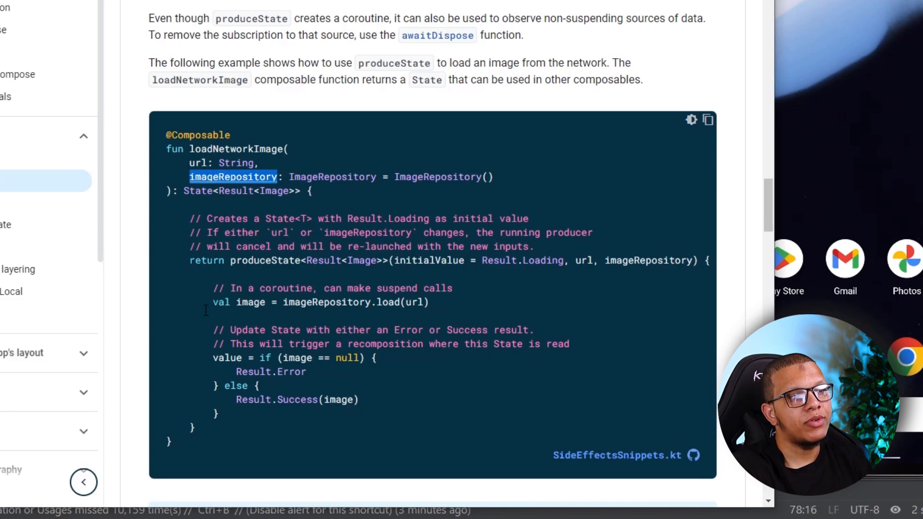
left_click(193, 207)
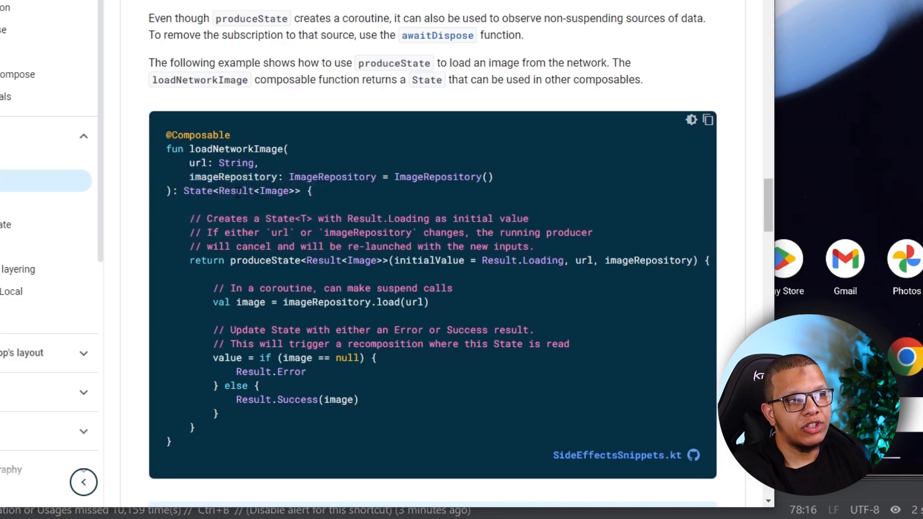
double_click(238, 191)
double_click(274, 191)
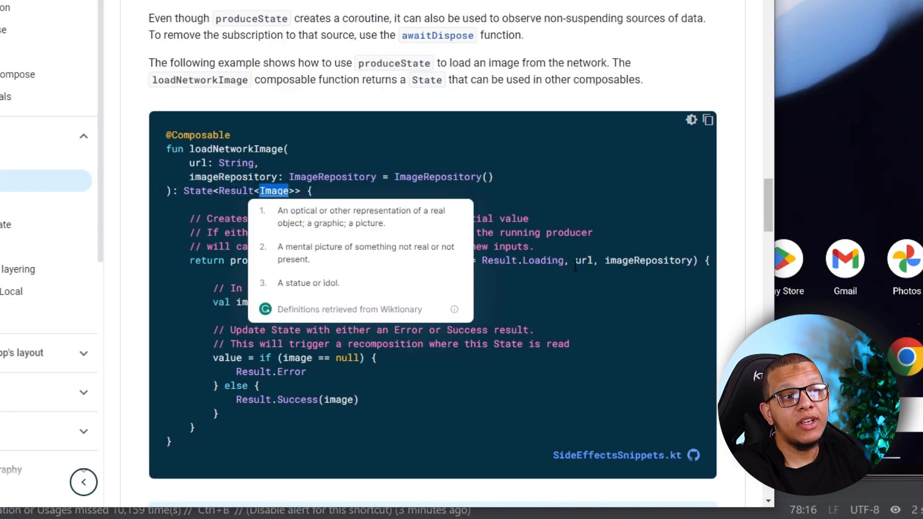
Highlight Result.Loading as initial value, imageRepository.load(url), the value assignment, and the Error and Success branches
left_click_drag(565, 261, 482, 260)
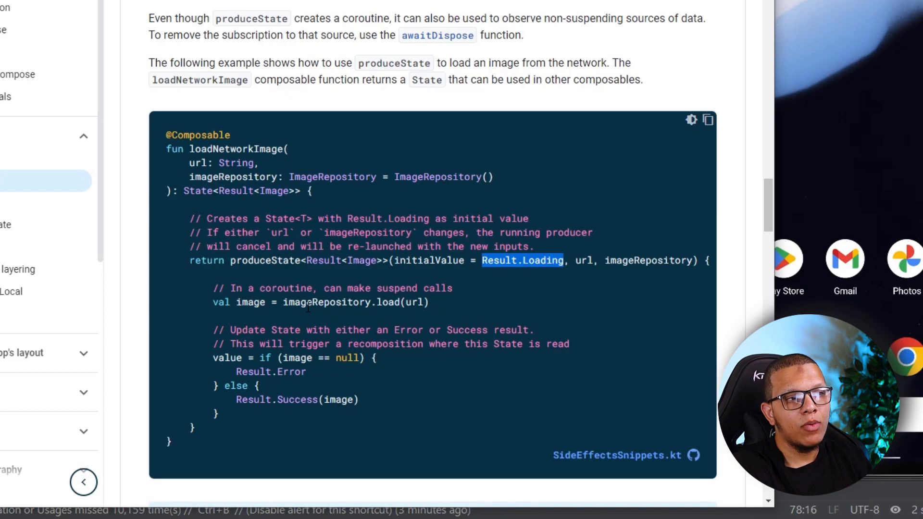
mouse_move(283, 302)
left_mouse_down()
mouse_move(448, 309)
mouse_move(337, 305)
left_mouse_up()
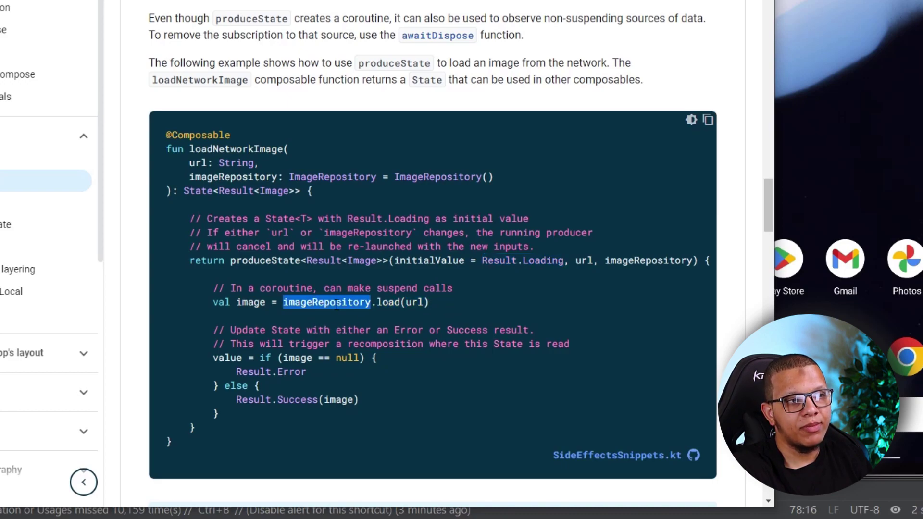
double_click(242, 303)
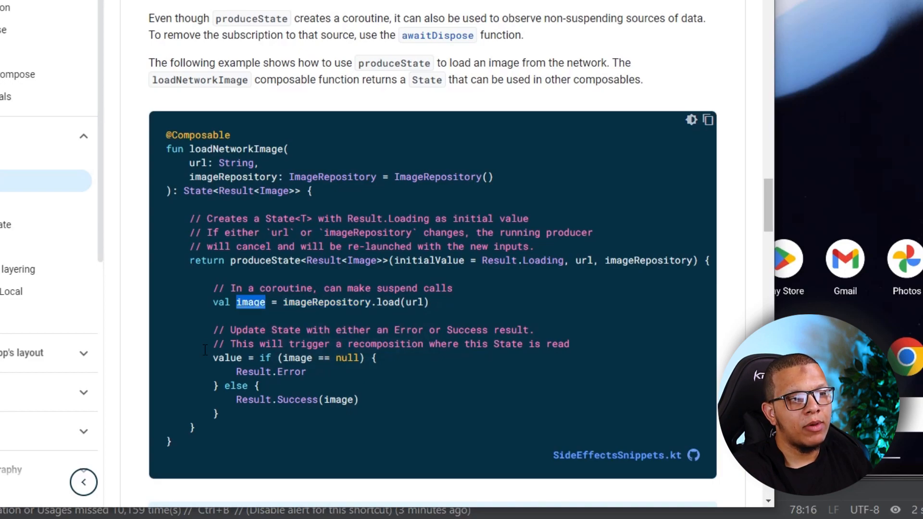
double_click(229, 358)
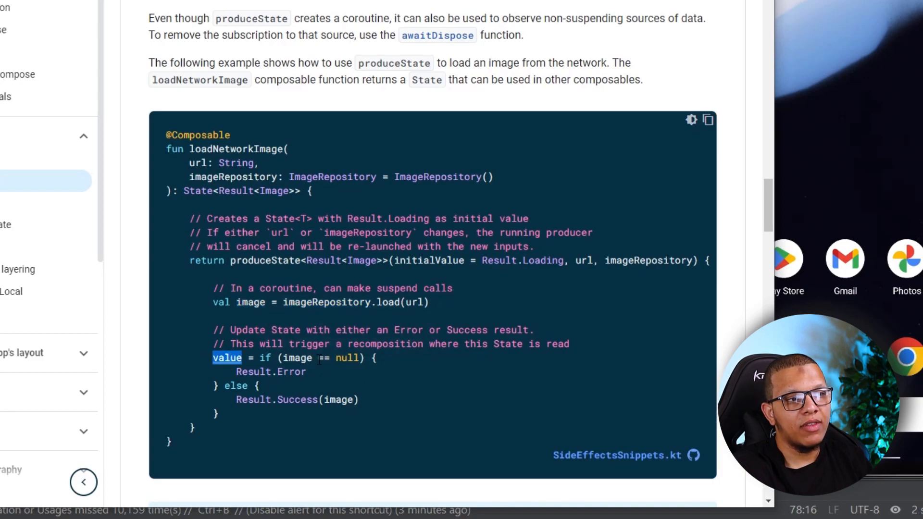
left_click_drag(307, 372, 236, 372)
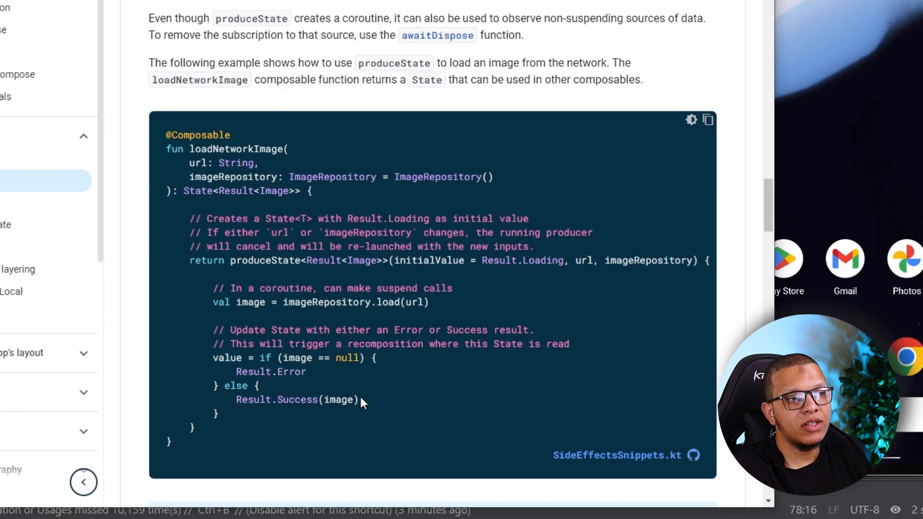
left_click_drag(360, 400, 236, 400)
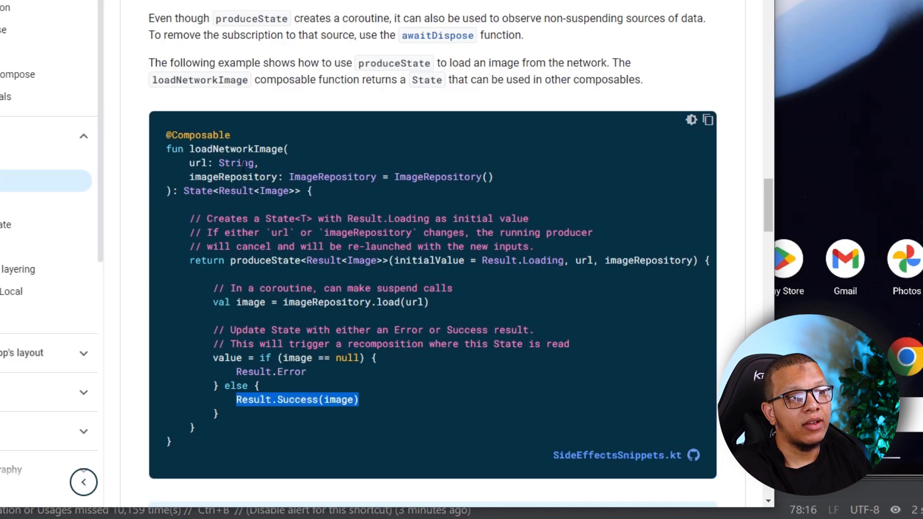
left_click_drag(190, 149, 281, 149)
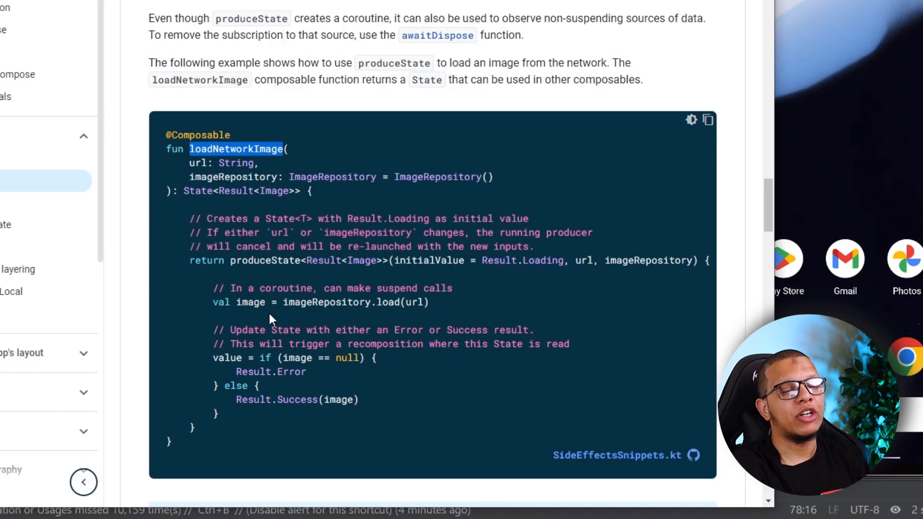
scroll(380, 297, "down", 3)
scroll(380, 297, "up", 2)
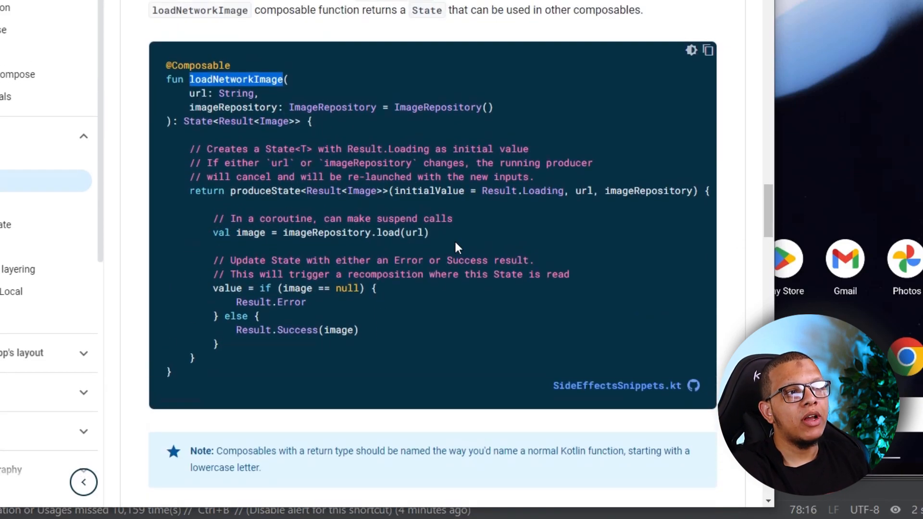
scroll(454, 241, "up", 2)
scroll(455, 241, "up", 2)
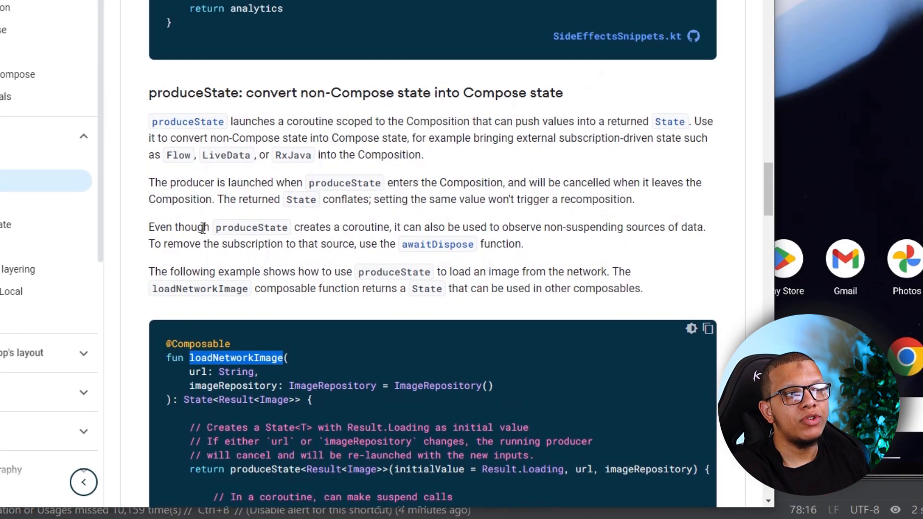
scroll(322, 297, "down", 2)
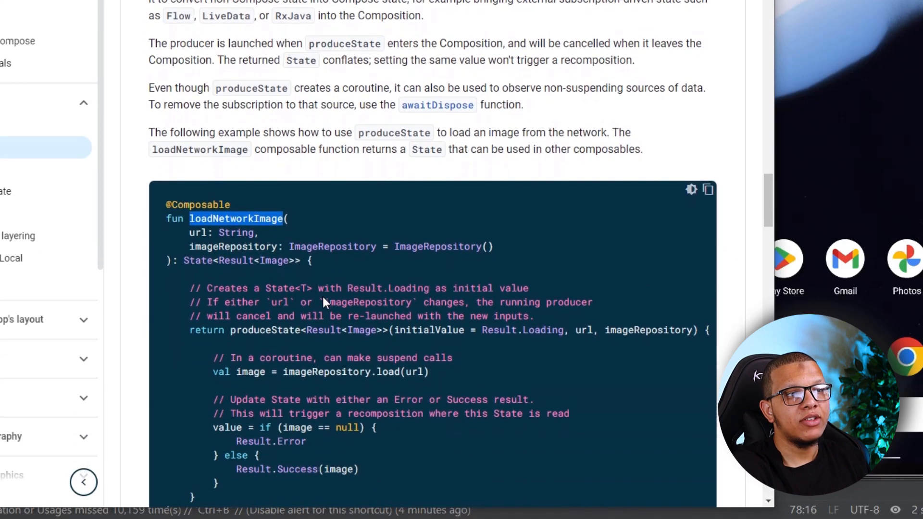
scroll(322, 297, "down", 1)
scroll(322, 296, "down", 1)
scroll(324, 299, "down", 1)
scroll(323, 299, "up", 3)
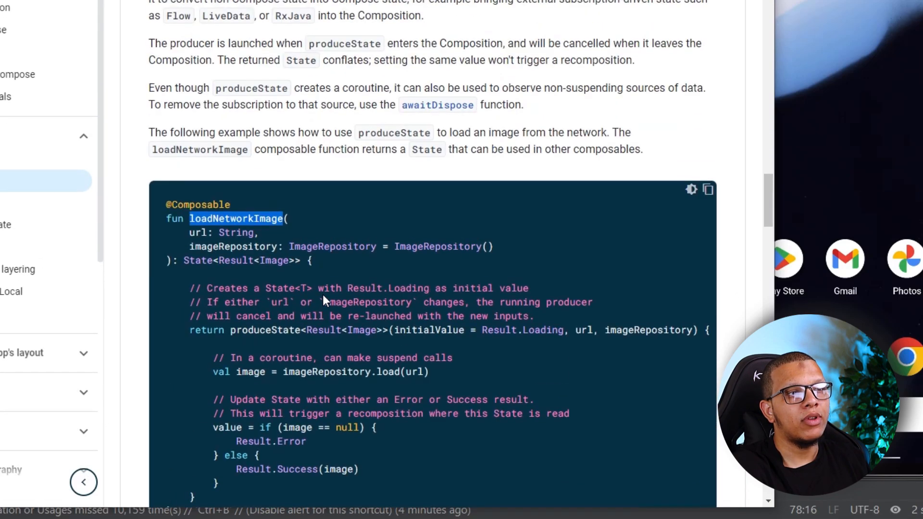